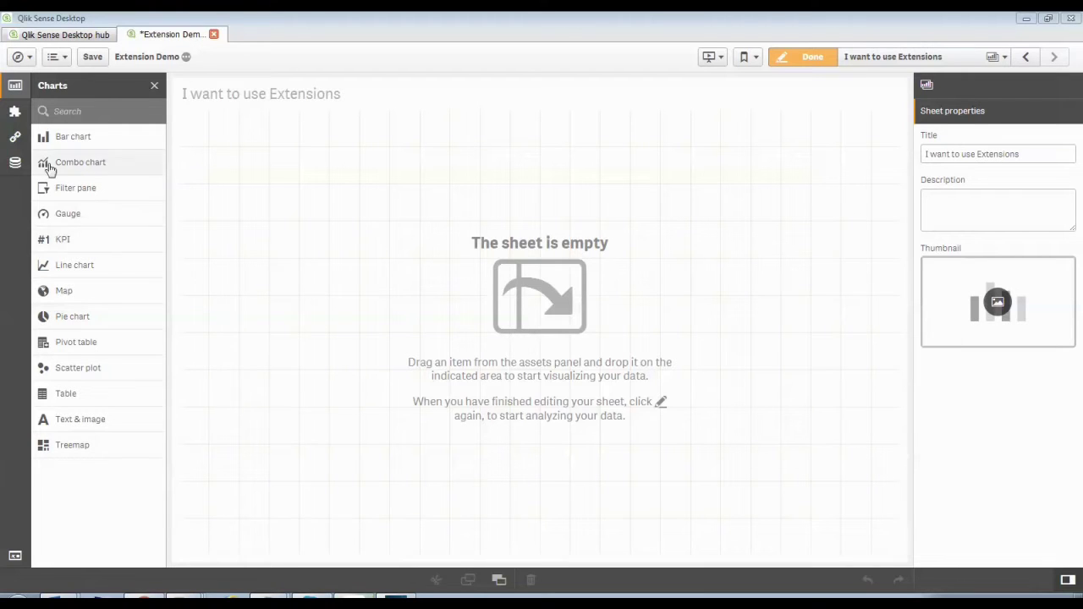
List the installed custom object extensions, then switch over to the web browser
left_click(15, 111)
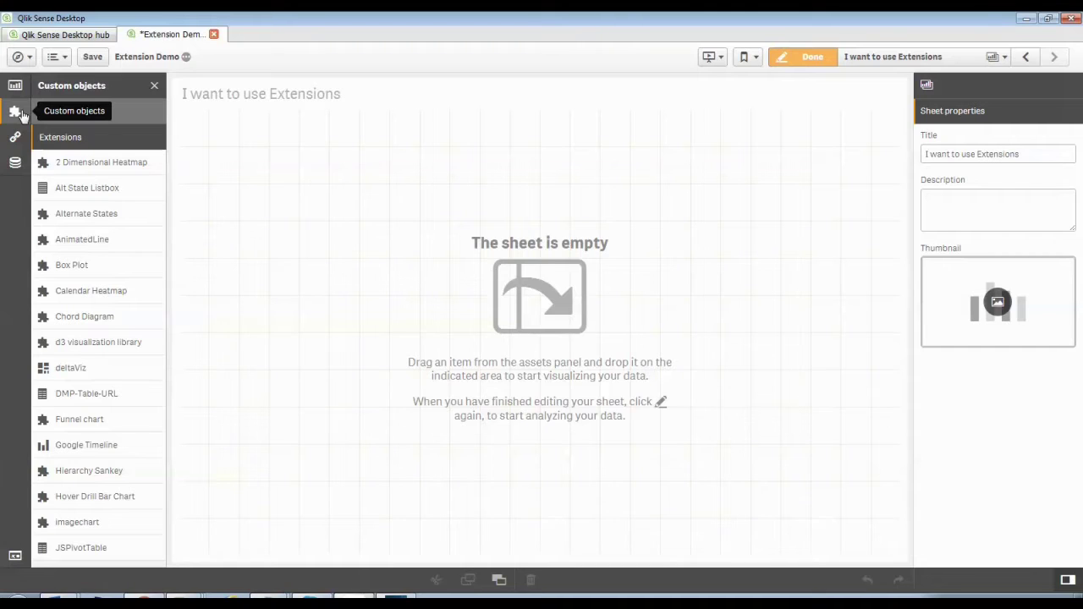
left_click(149, 596)
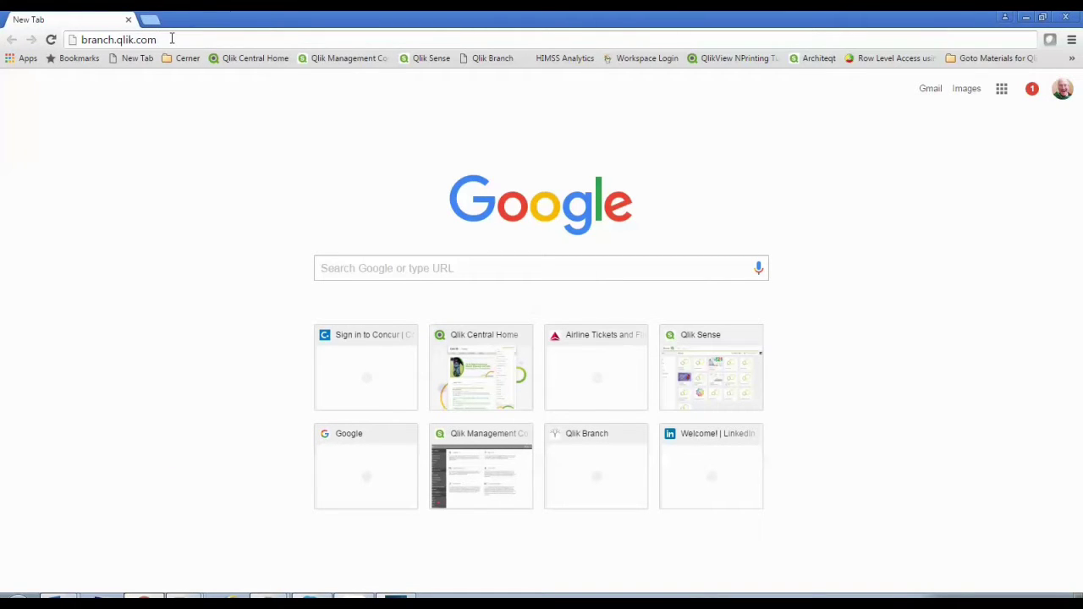
Load branch.qlik.com and search the Qlik Sense projects for 'Alternate States'
key("Return")
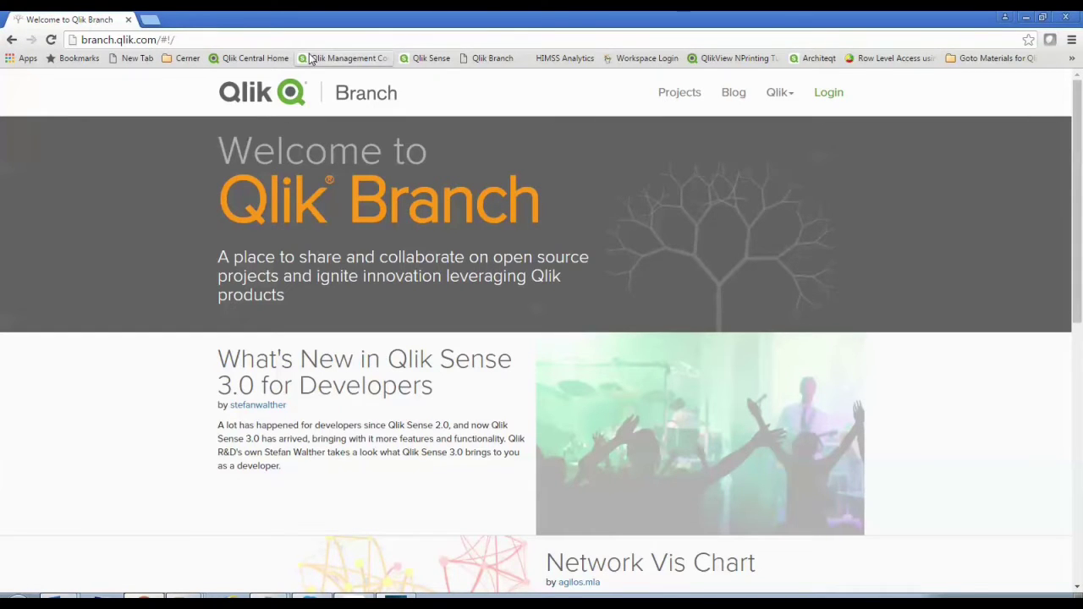
left_click(681, 94)
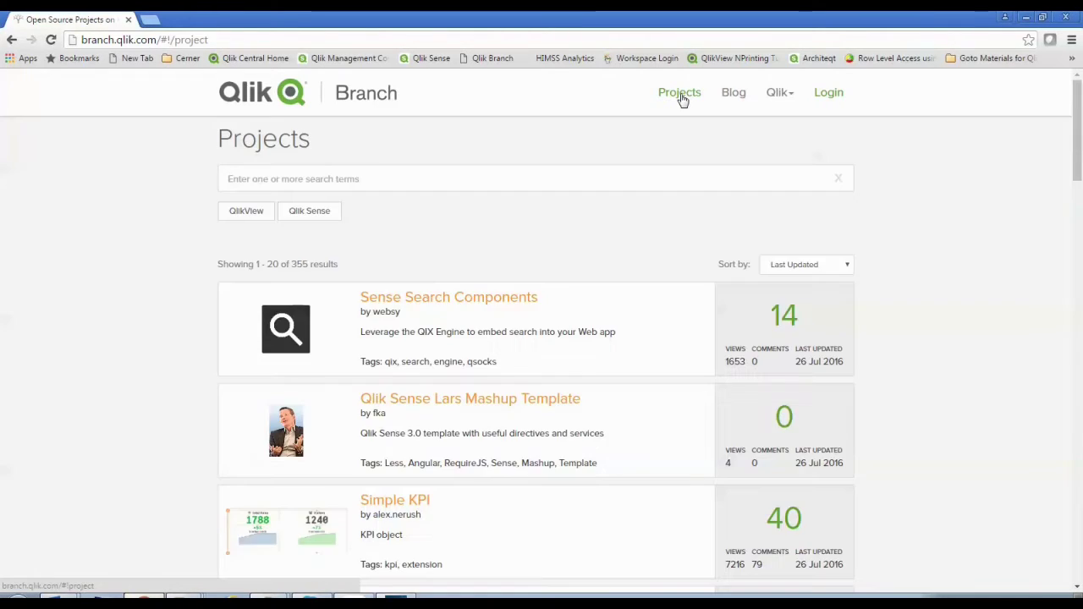
left_click(308, 214)
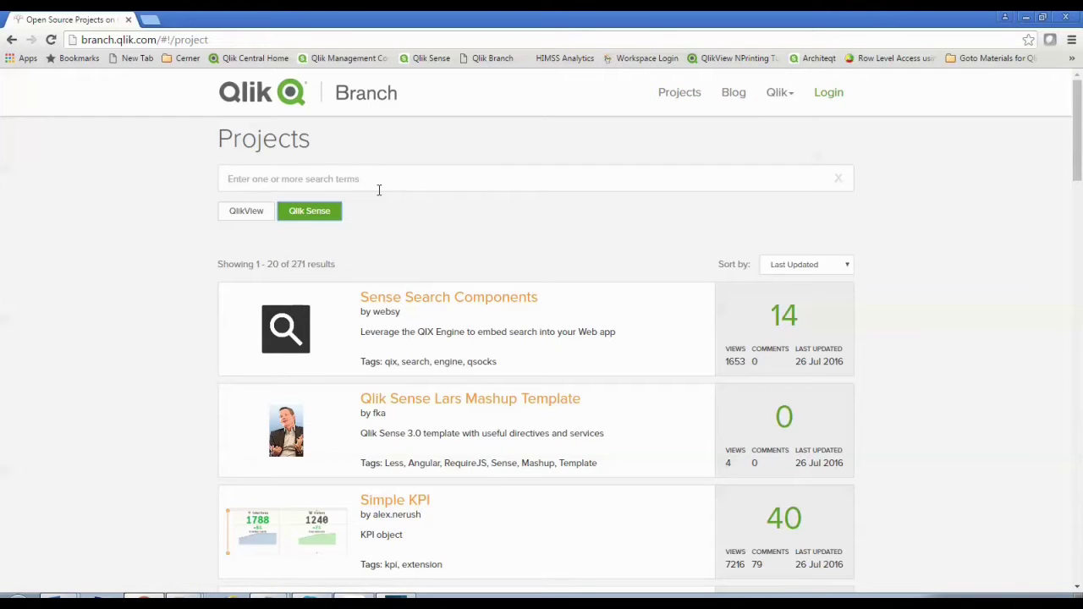
left_click(388, 182)
type("A")
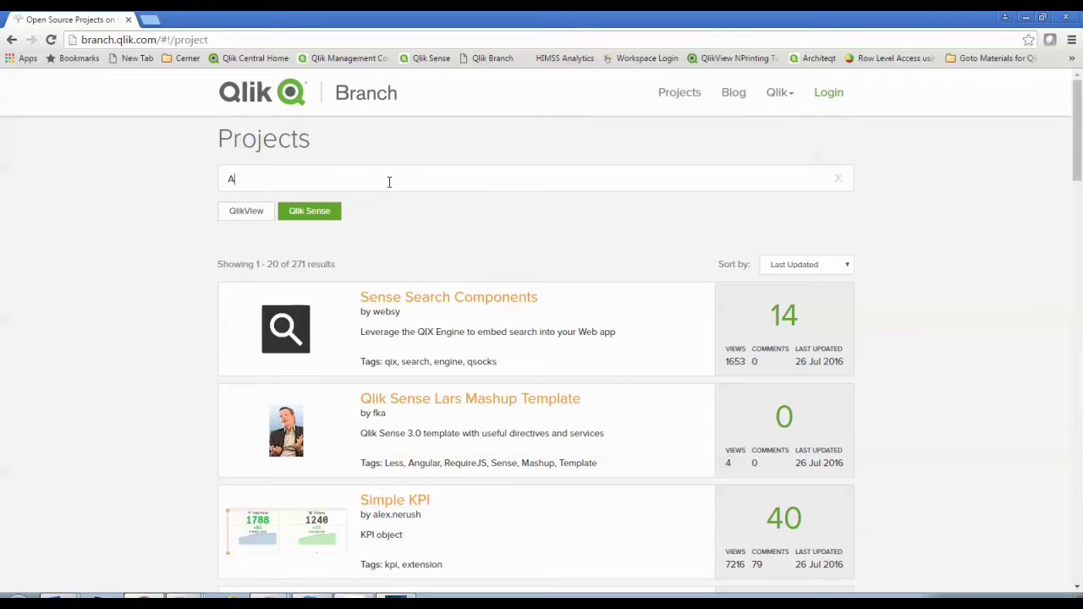
type("lterna")
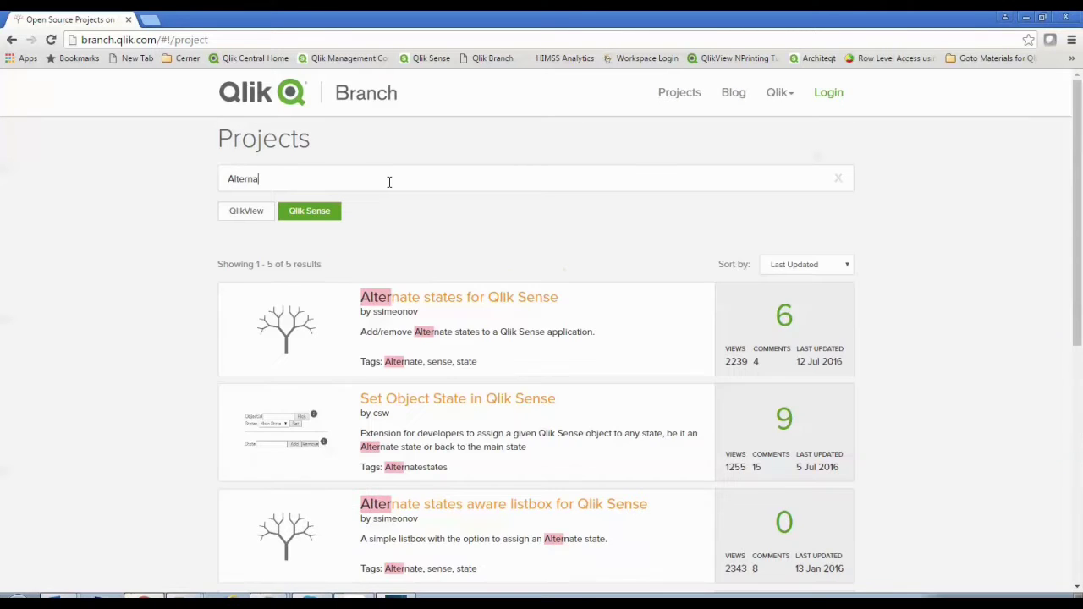
type("te St")
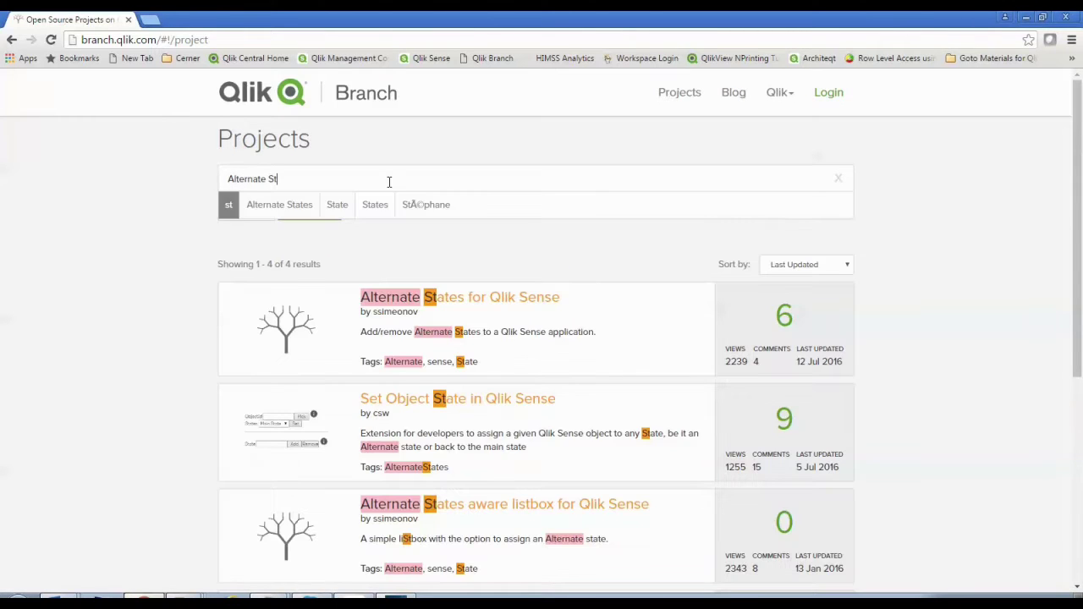
type("ates")
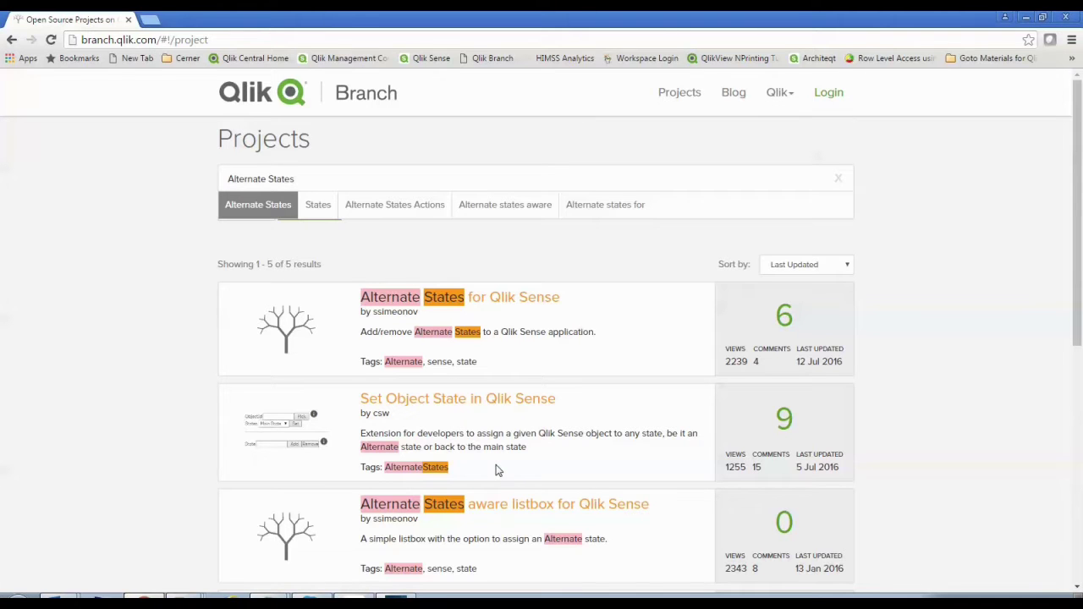
Open the 'Alternate states for Qlik Sense' project and go to its author's GitHub page
scroll(497, 470, "down", 1)
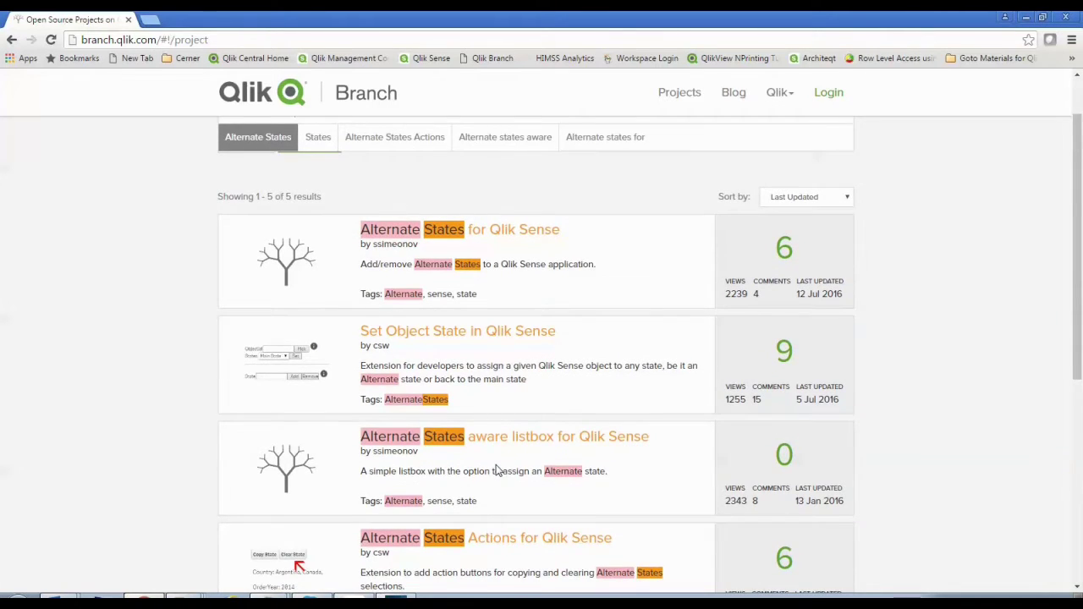
scroll(497, 470, "down", 1)
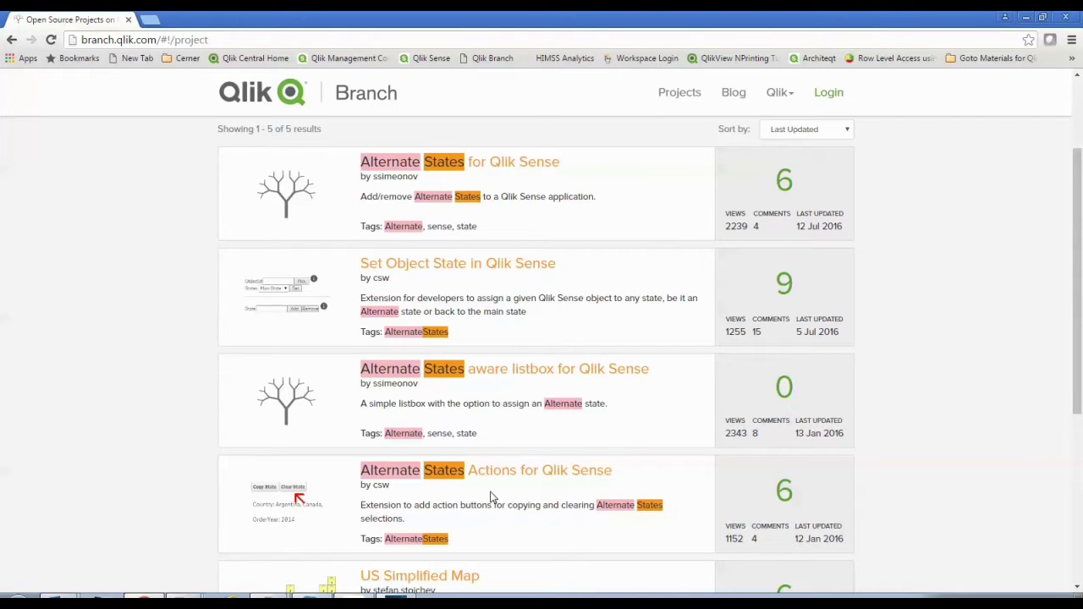
scroll(491, 498, "up", 1)
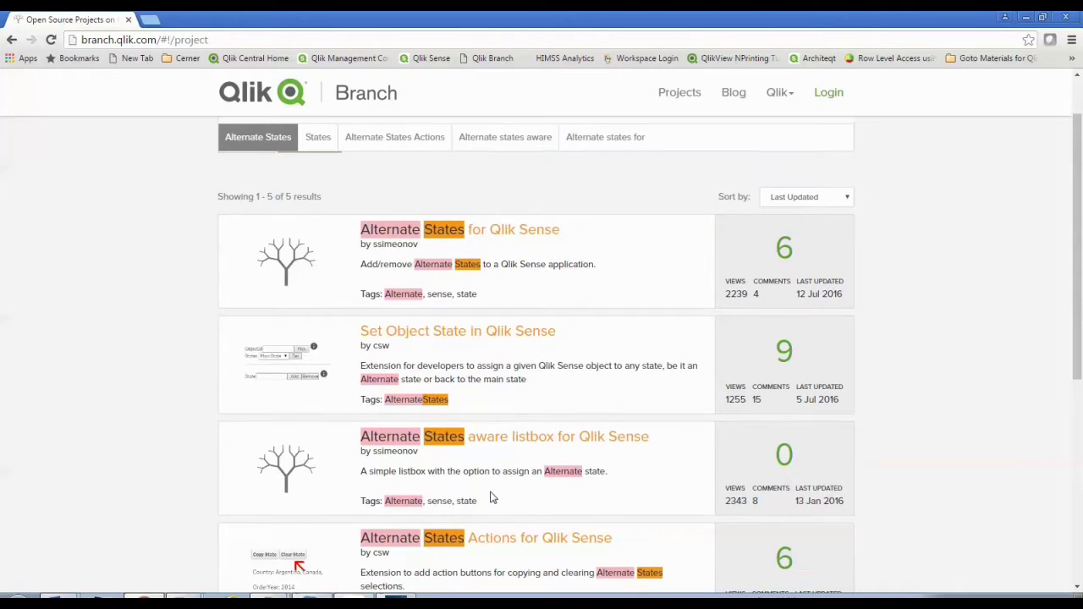
left_click(392, 239)
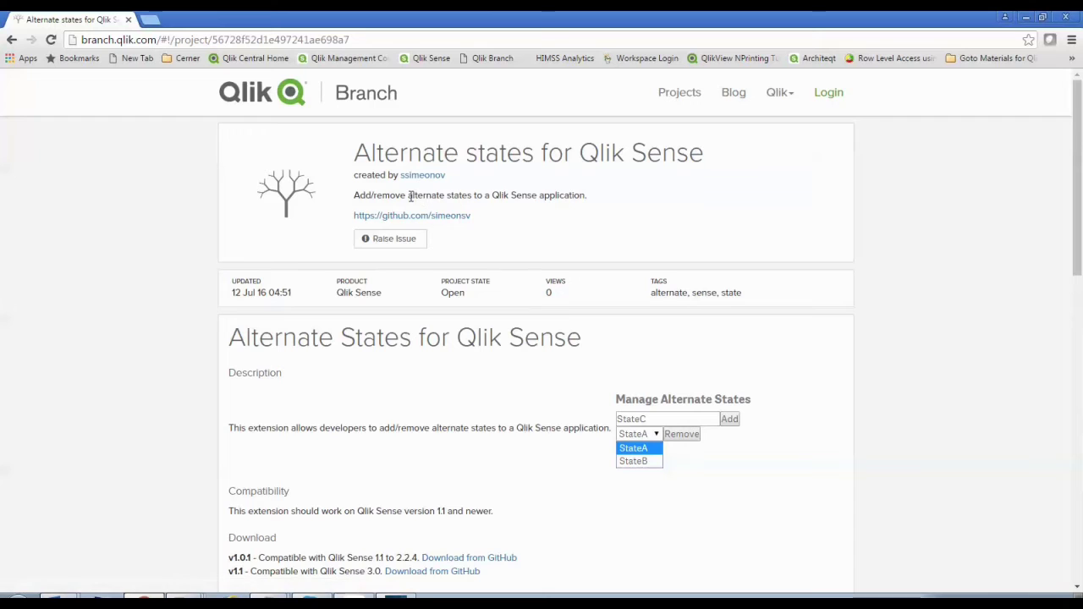
scroll(508, 297, "down", 2)
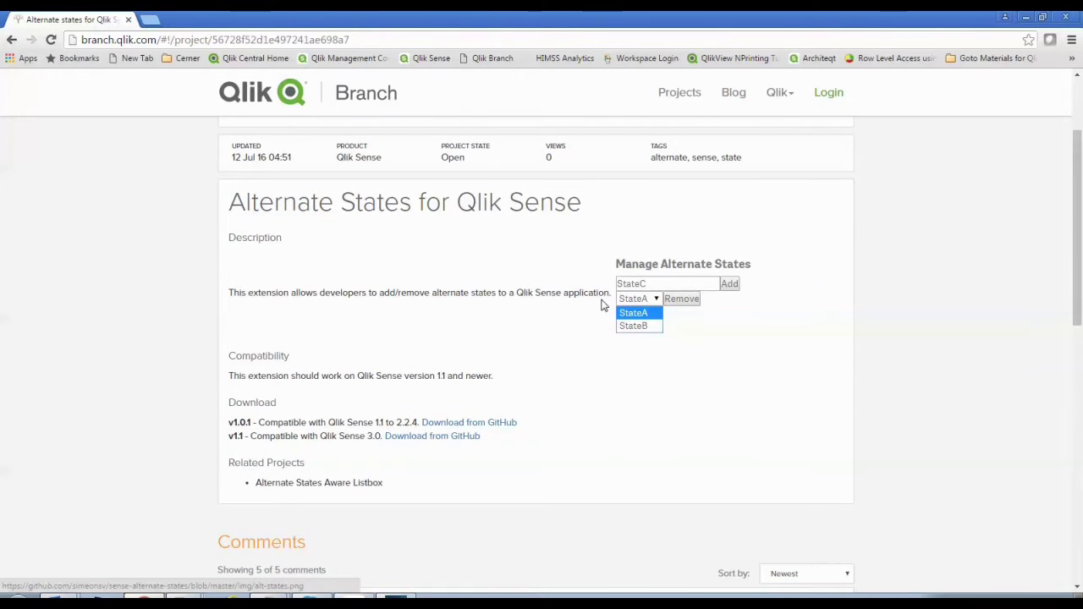
scroll(601, 301, "up", 2)
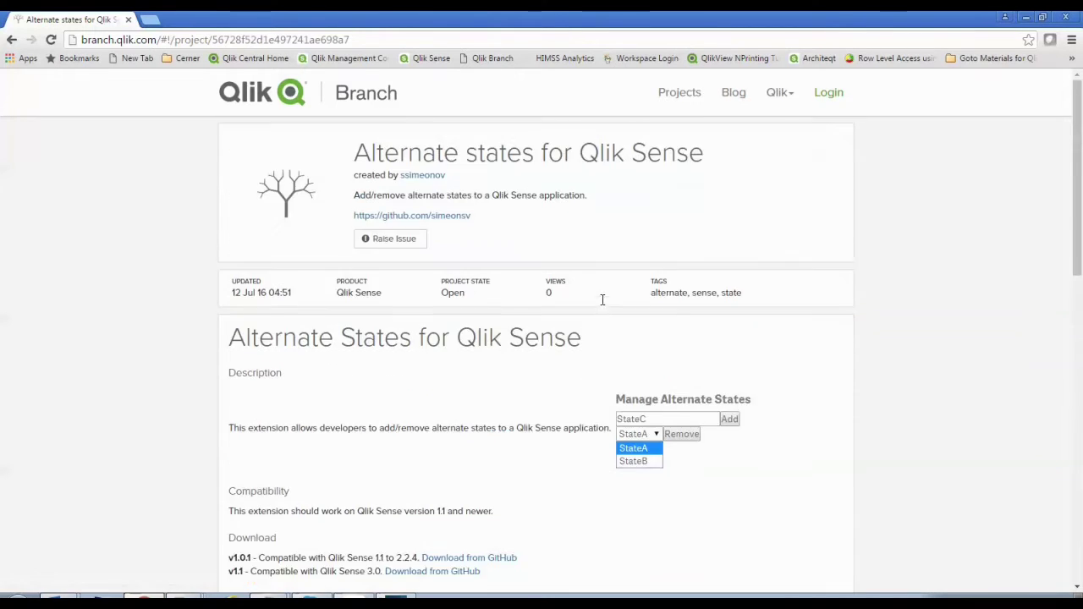
left_click(416, 218)
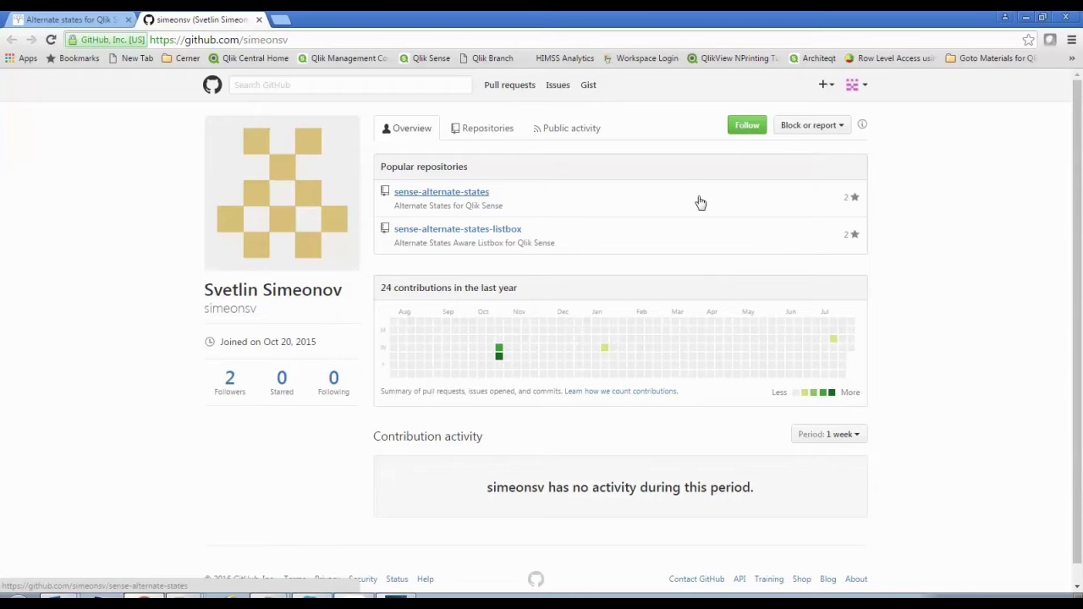
Download the sense-alternate-states repository as a ZIP and go back to the author's profile
left_click(480, 197)
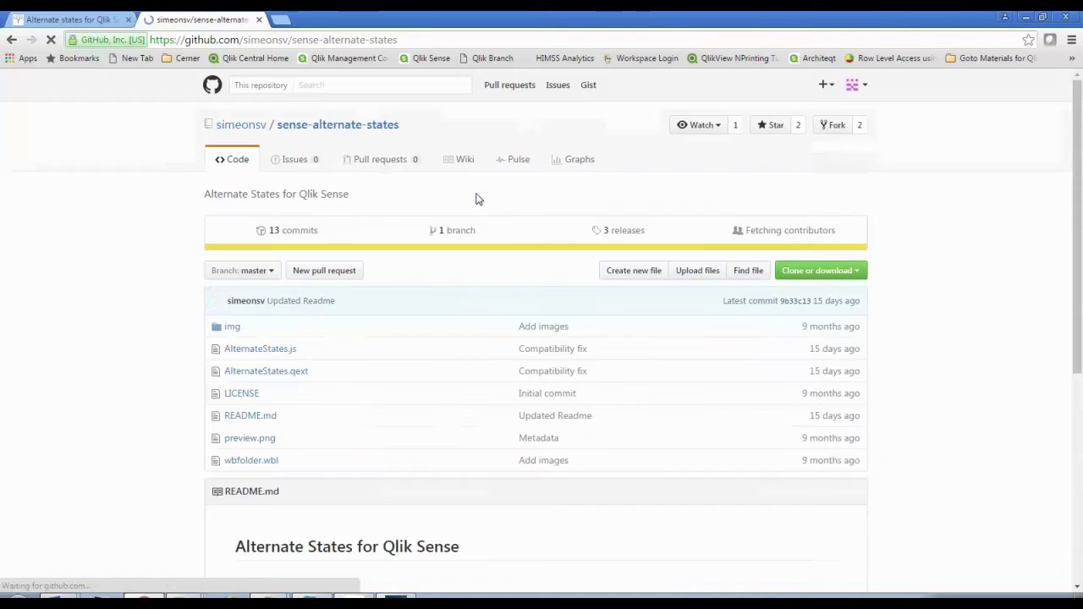
left_click(814, 275)
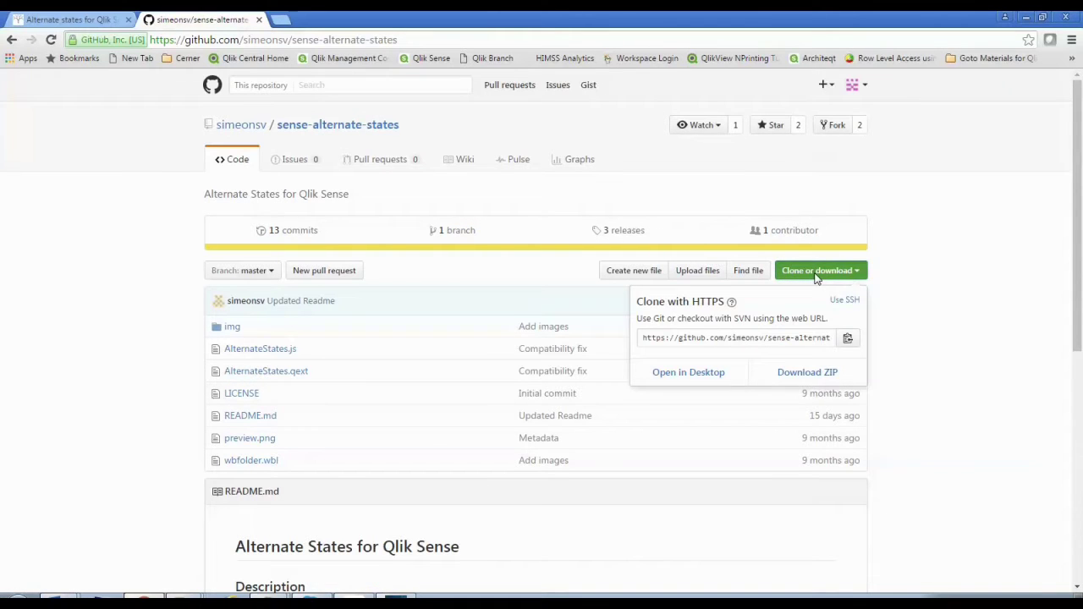
left_click(809, 374)
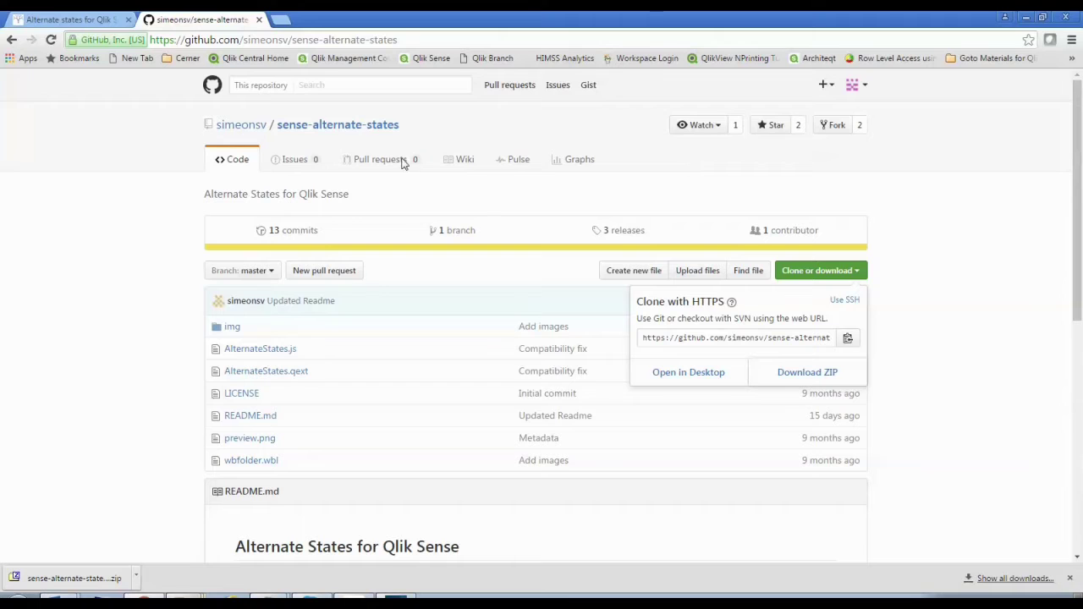
left_click(11, 42)
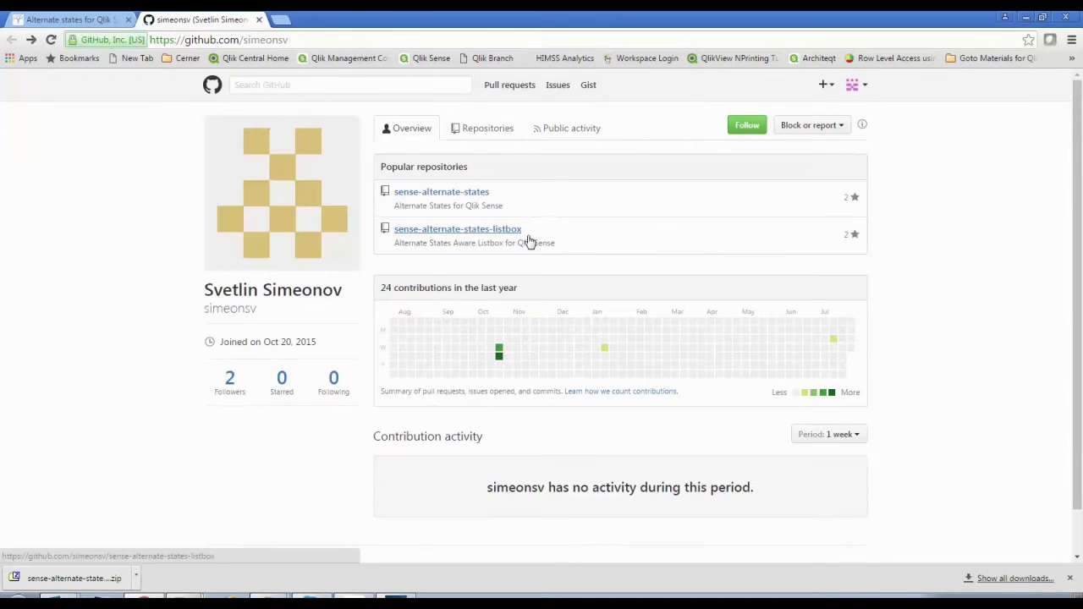
Download the sense-alternate-states-listbox repository as a ZIP and return to the Qlik Branch tab
left_click(472, 237)
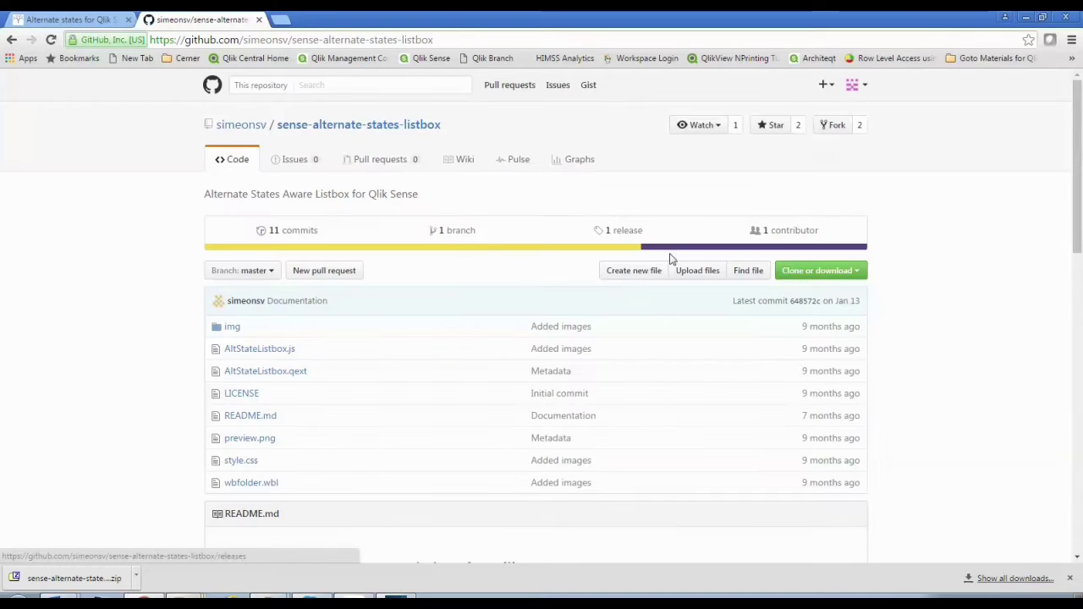
left_click(819, 273)
left_click(807, 375)
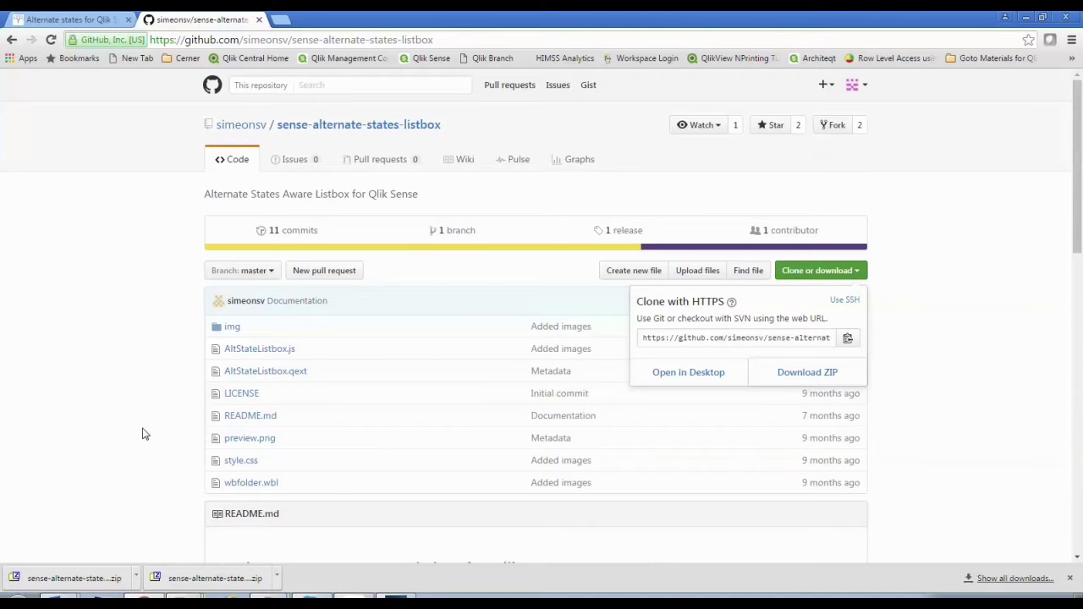
left_click(11, 40)
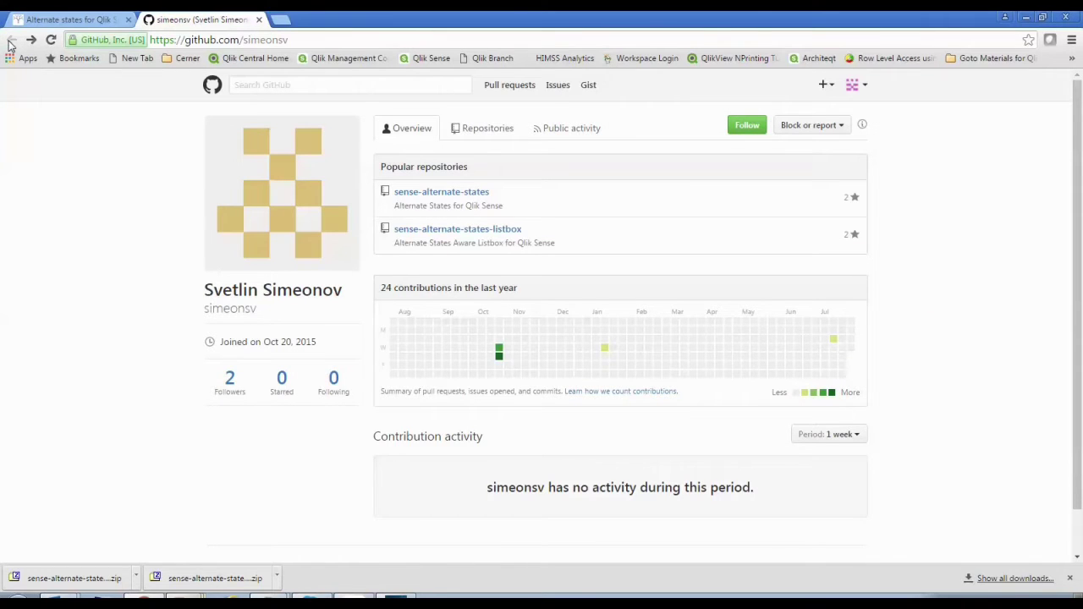
left_click(72, 19)
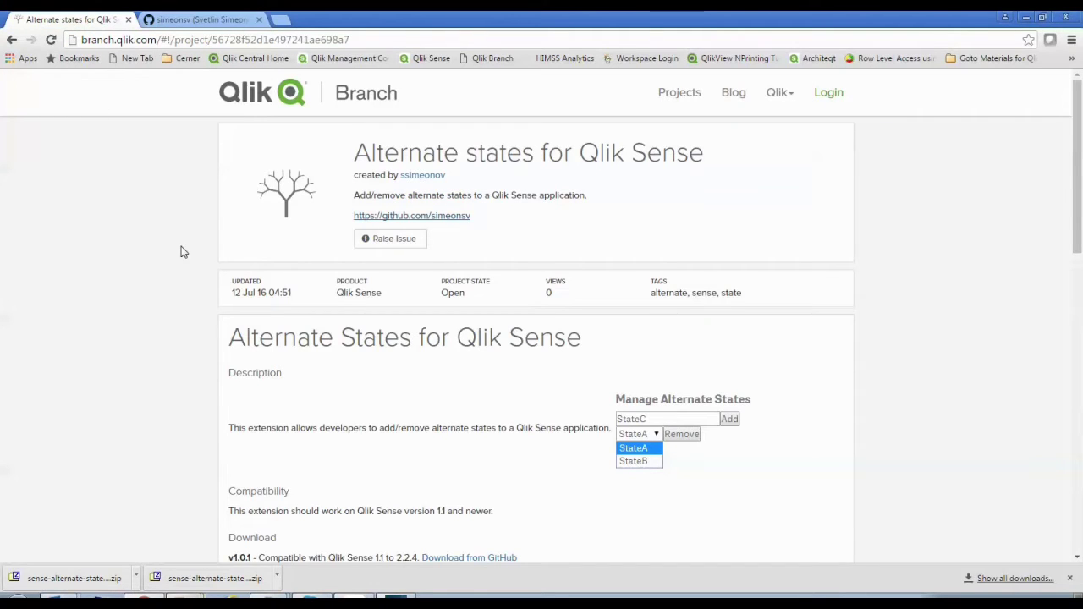
From the search results, download the Alternate States Actions for Qlik Sense repository as a ZIP
left_click(11, 40)
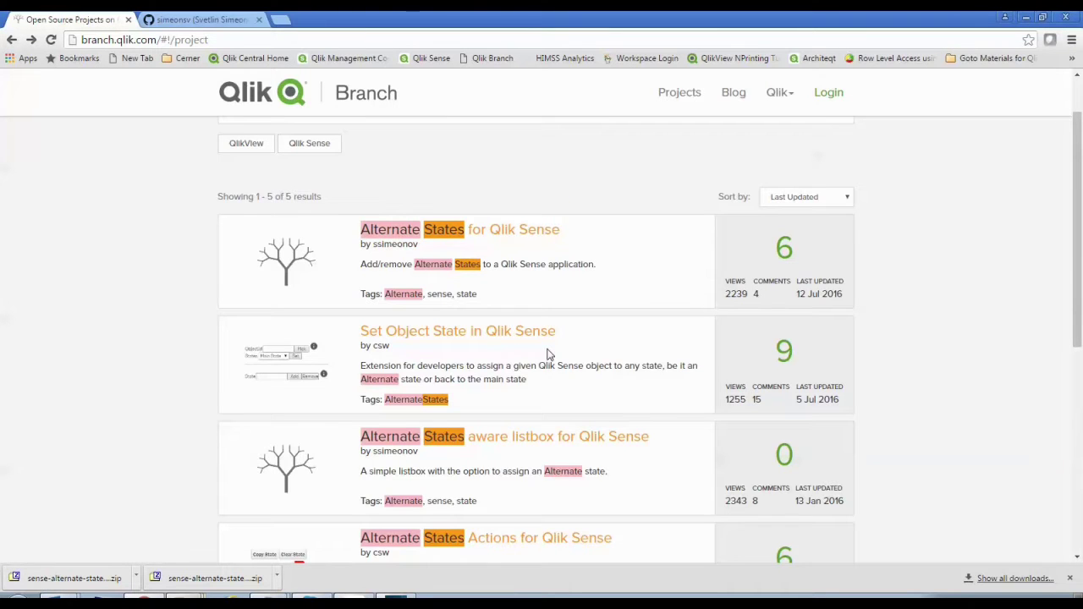
scroll(547, 353, "down", 1)
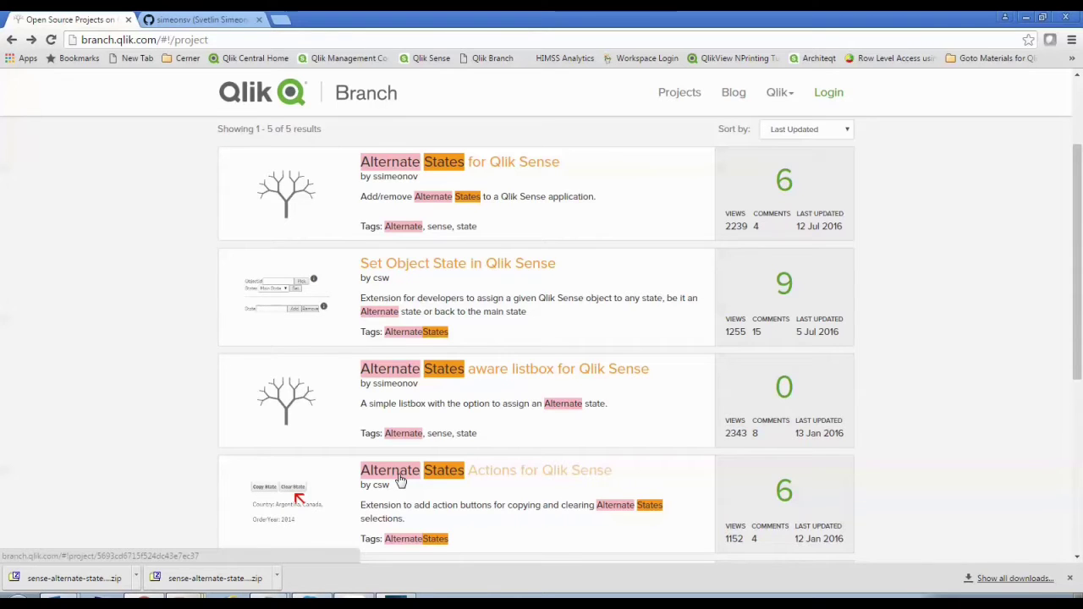
left_click(401, 479)
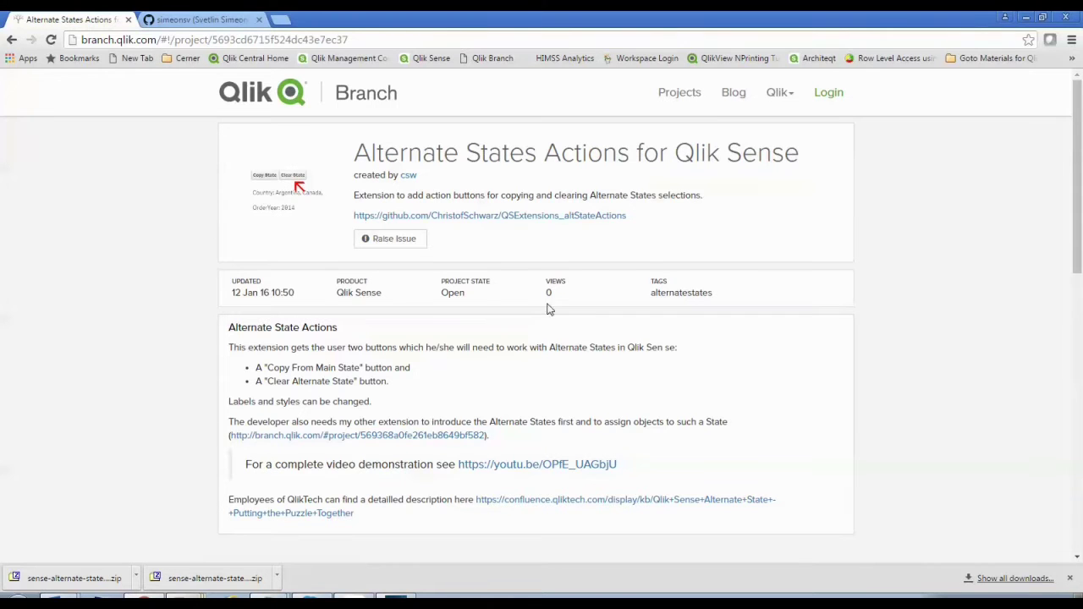
left_click(430, 216)
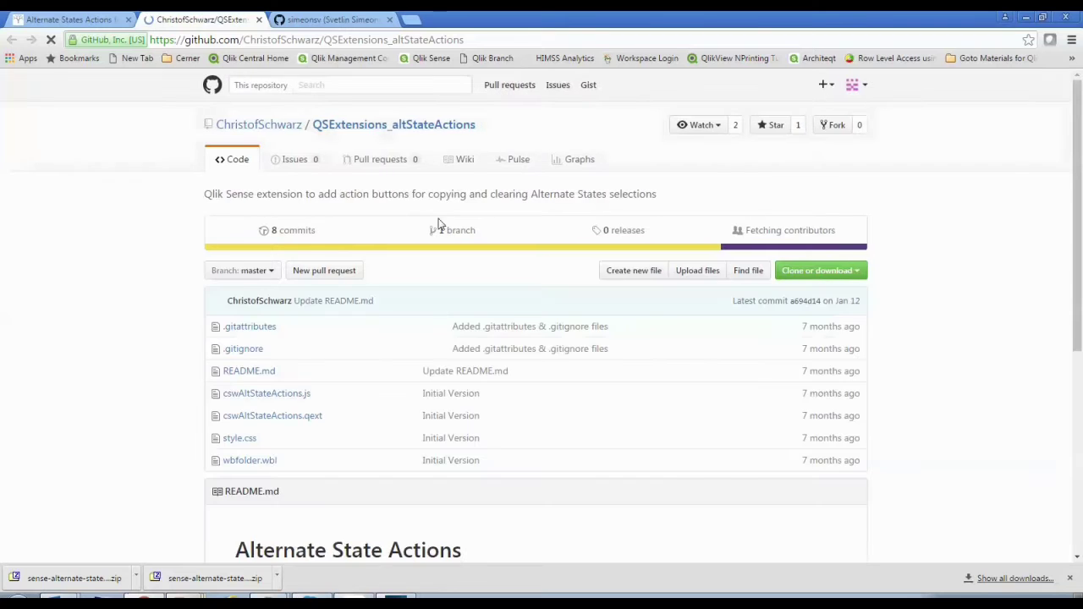
left_click(819, 272)
left_click(804, 378)
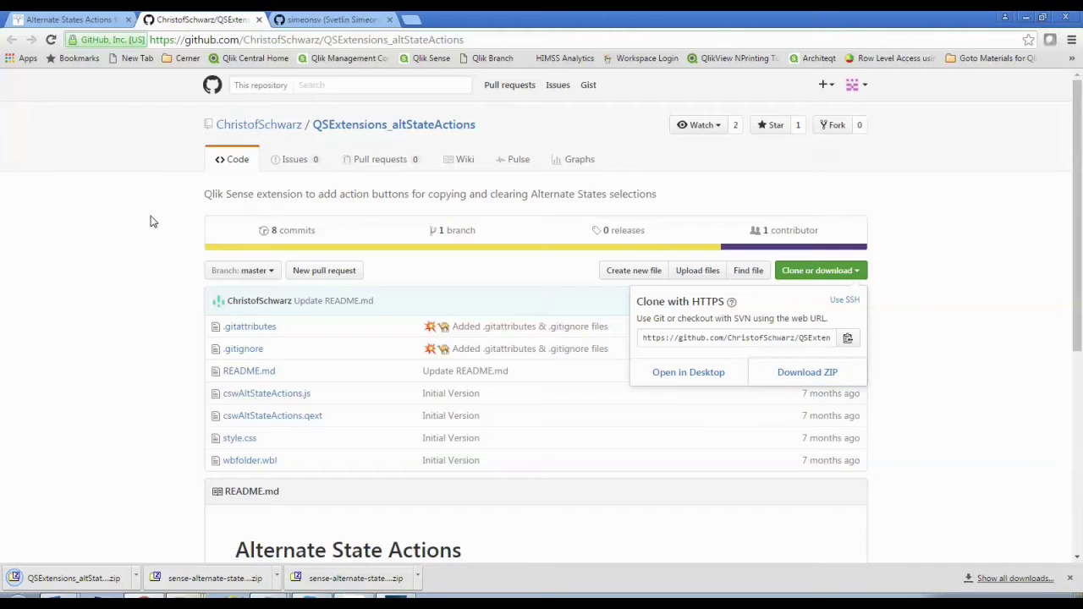
left_click(259, 20)
left_click(259, 19)
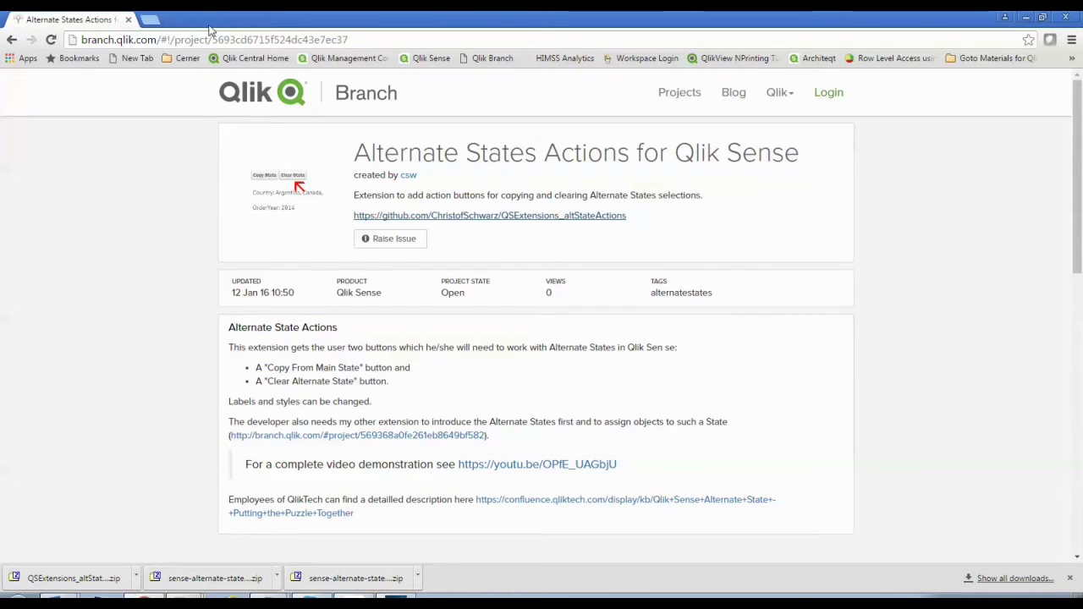
Search the projects for 'youtube' and open the YouTube Player extension's GitHub repository
left_click(13, 40)
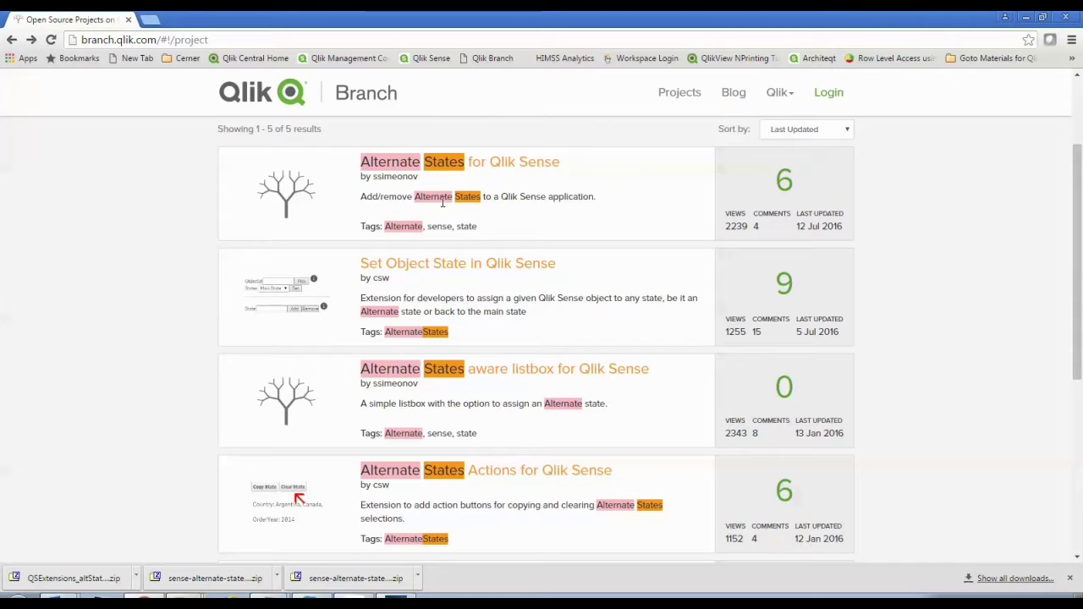
scroll(442, 203, "up", 2)
left_click_drag(369, 177, 220, 167)
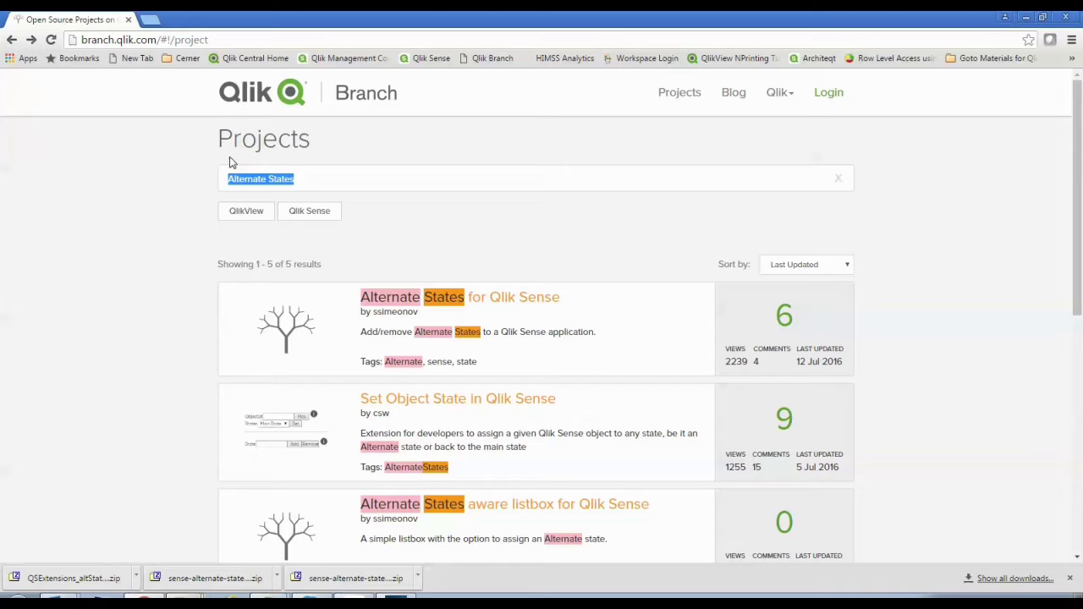
type("youtube")
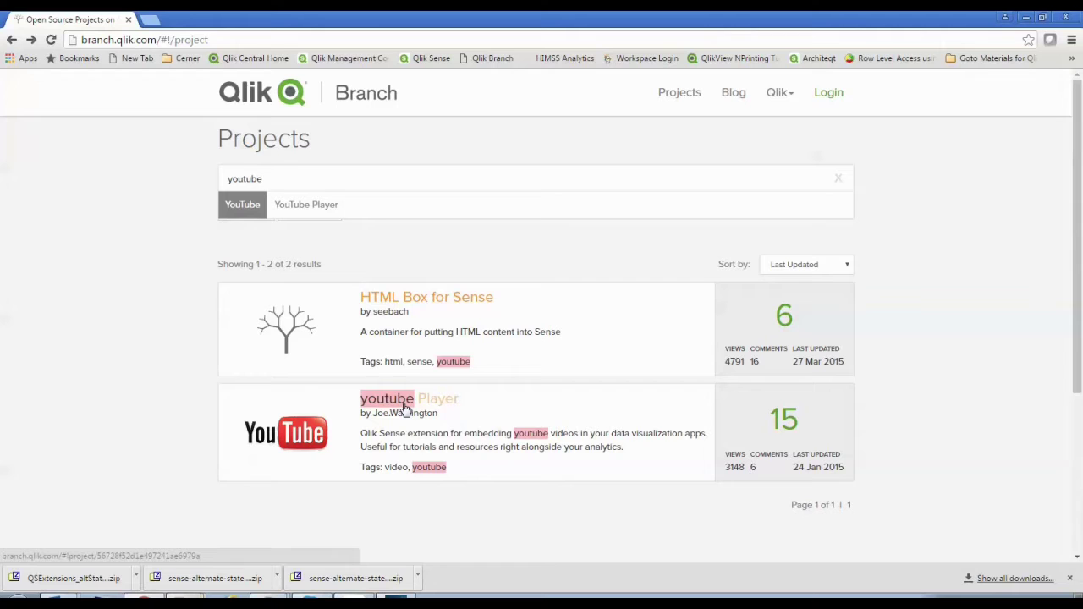
left_click(404, 407)
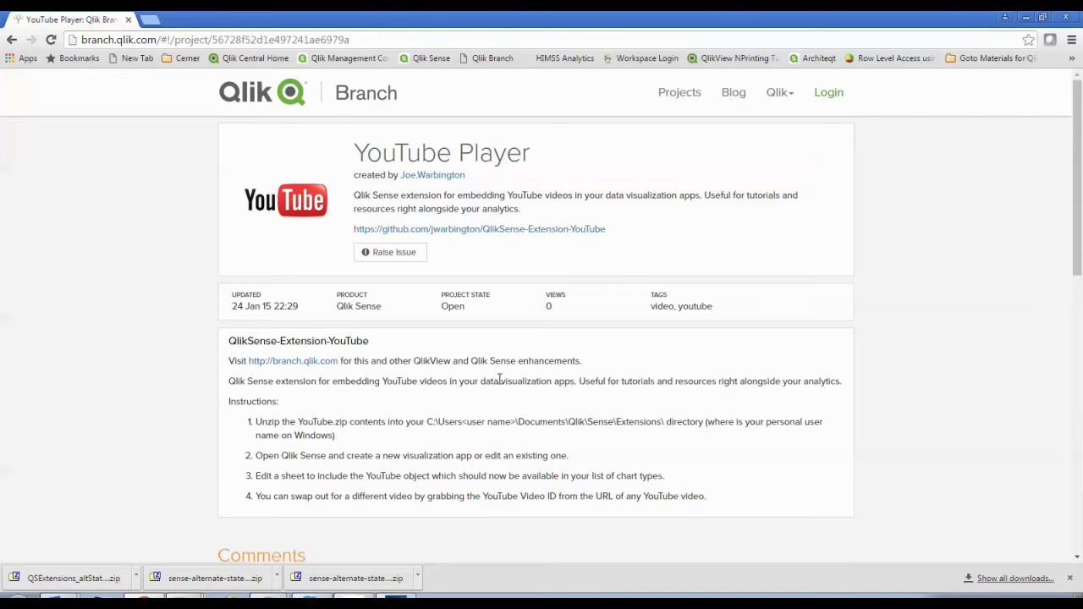
left_click(479, 230)
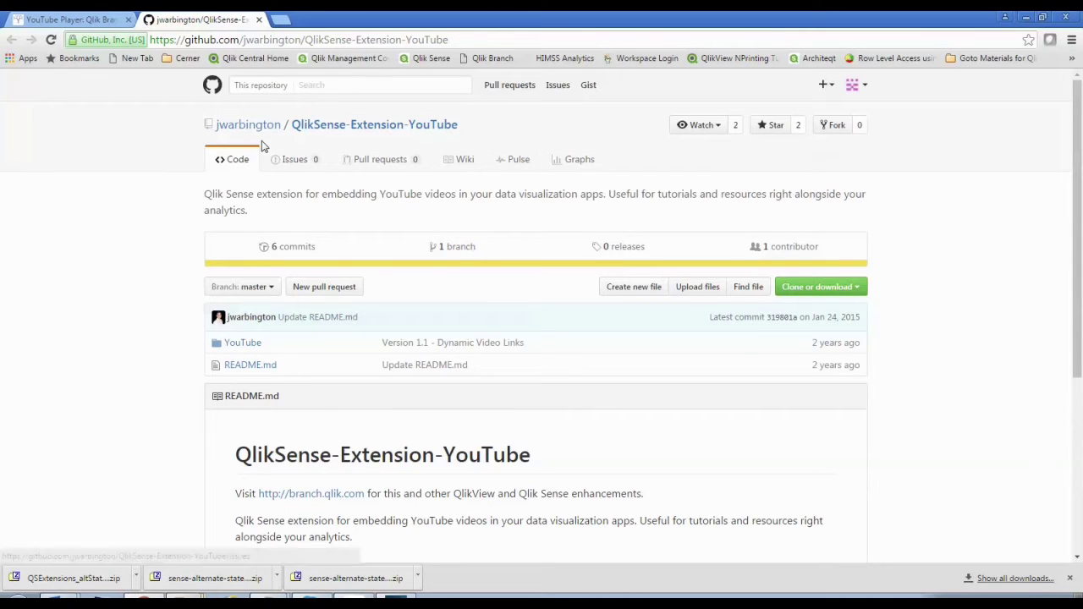
Download QlikSense-Extension-YouTube as a ZIP and return to the youtube search results
left_click(834, 288)
left_click(810, 400)
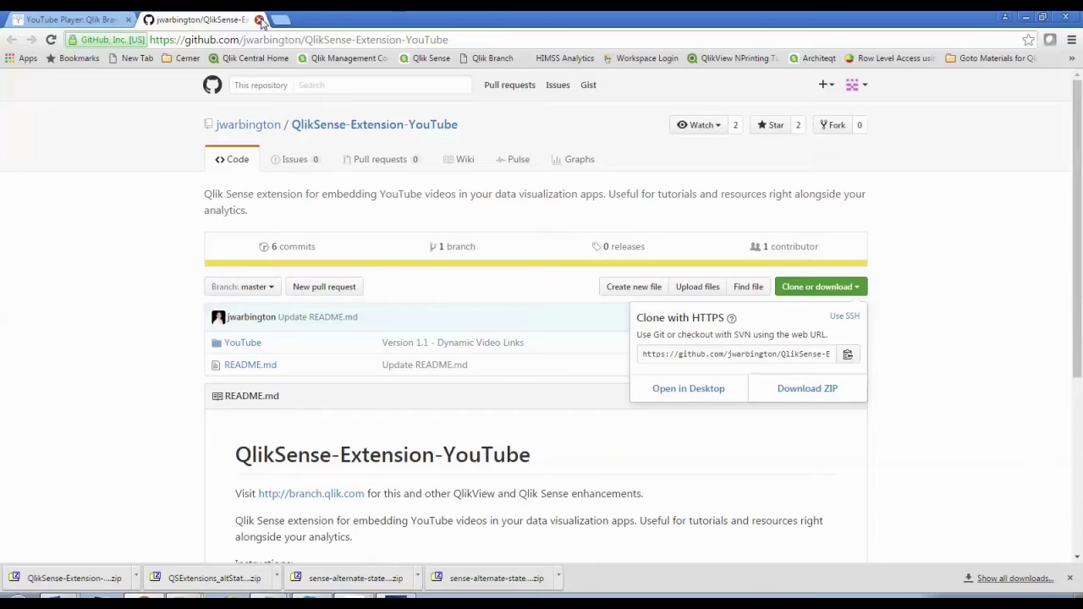
left_click(255, 19)
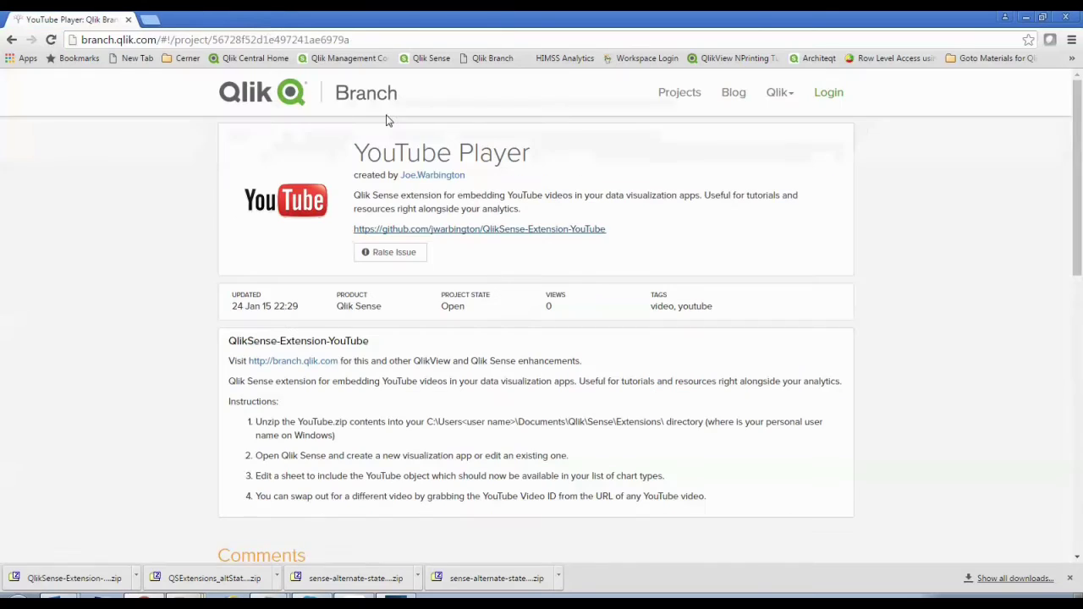
left_click(10, 41)
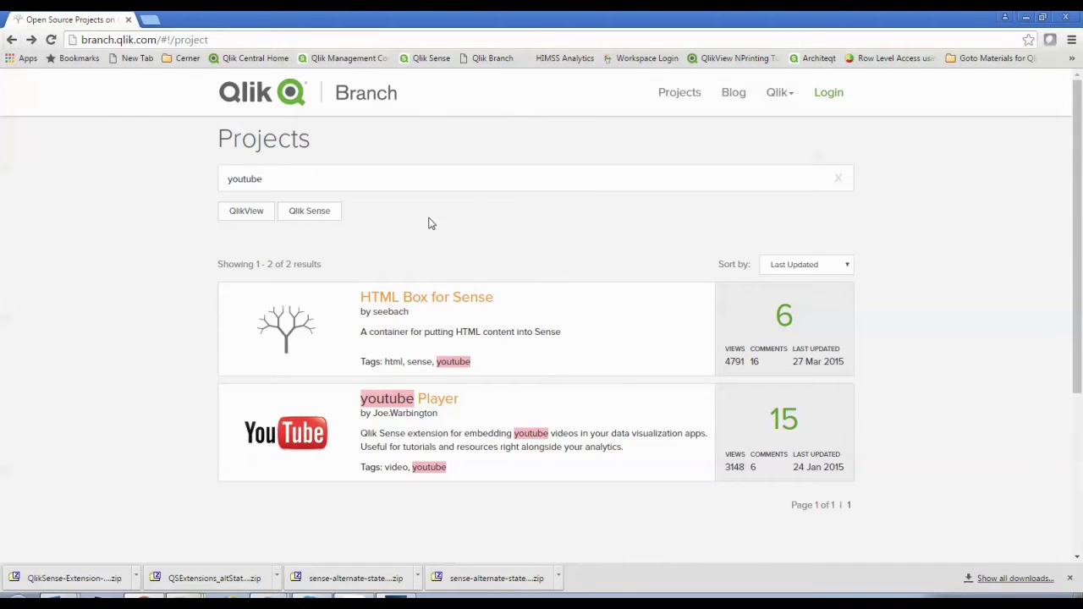
Replace the search term with 'kpi', browse the results and open the Simple KPI project
double_click(418, 176)
type("kpi")
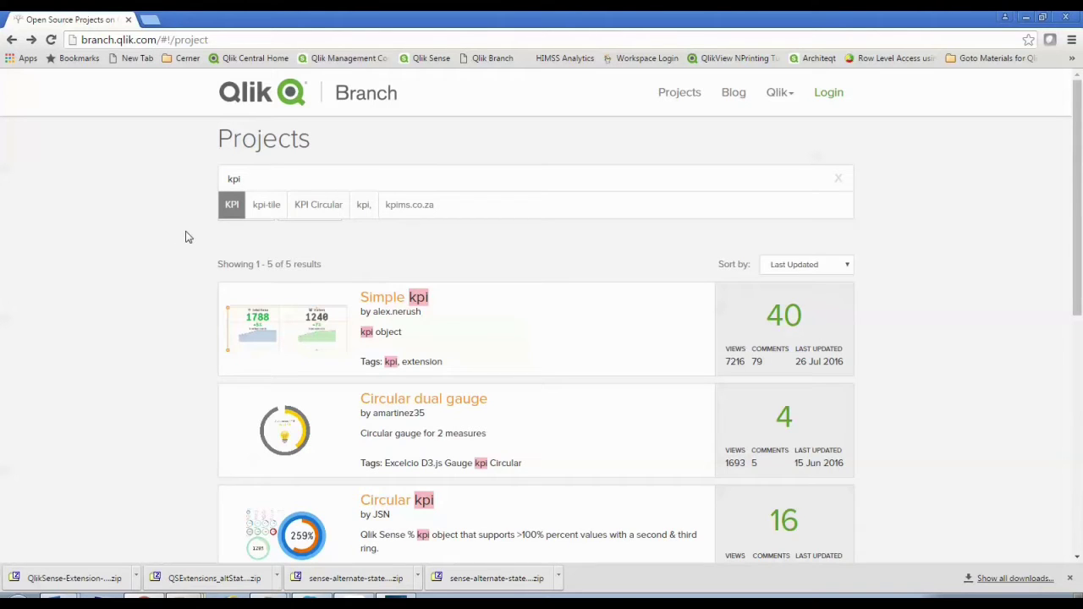
scroll(188, 237, "down", 1)
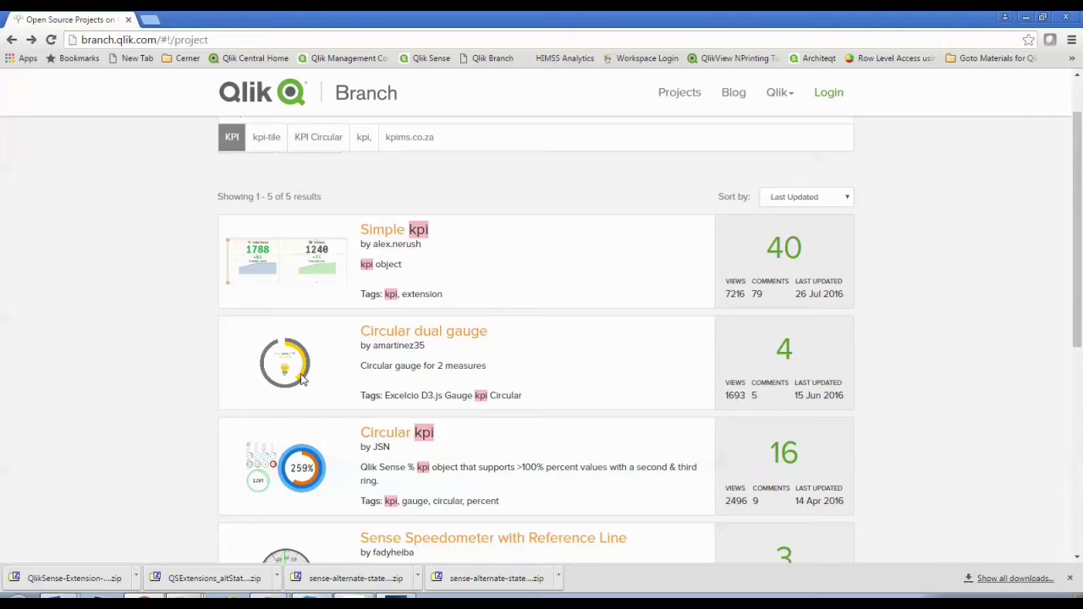
scroll(302, 379, "down", 3)
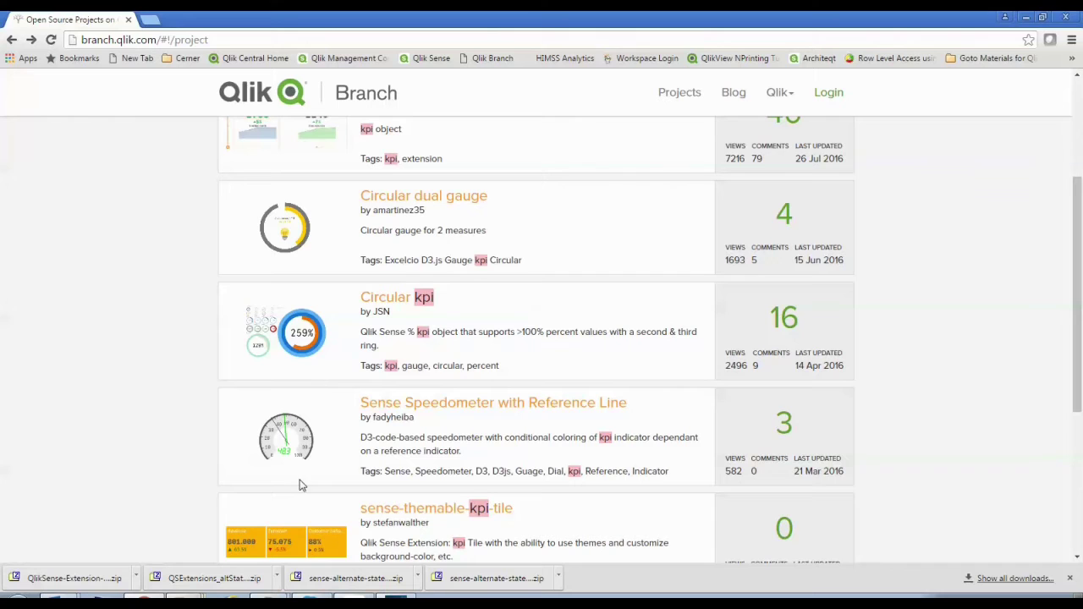
scroll(313, 470, "up", 5)
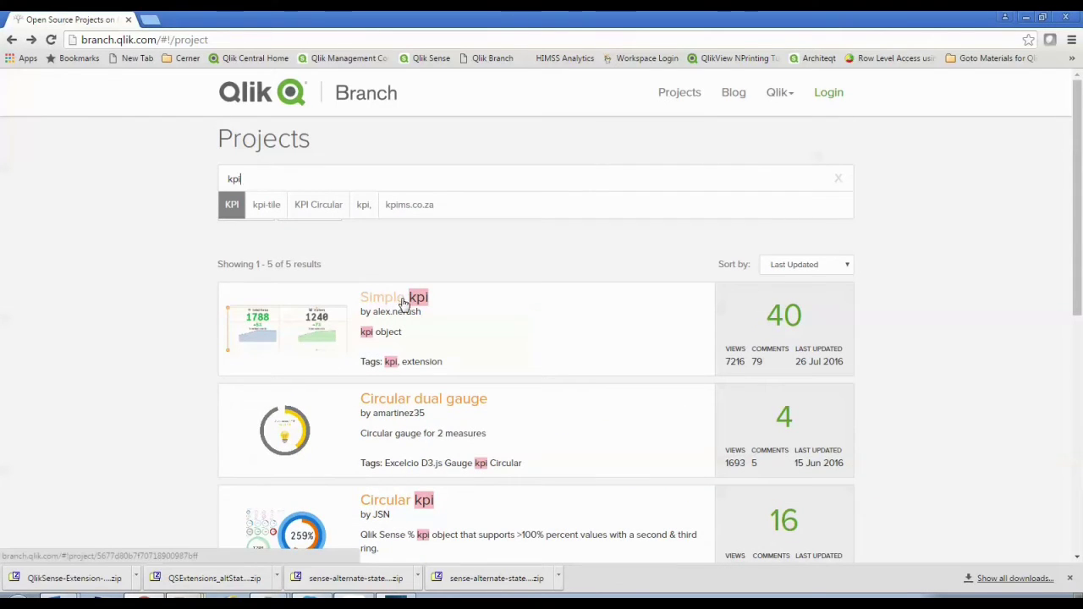
left_click(403, 301)
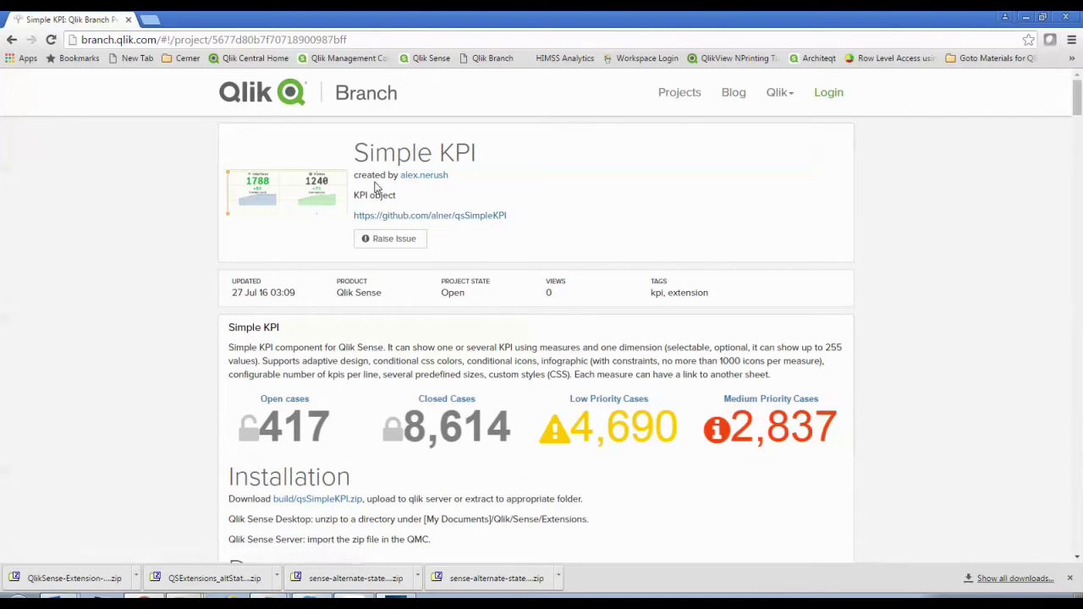
Download the qsSimpleKPI repository as a ZIP and return to the kpi search results
left_click(433, 221)
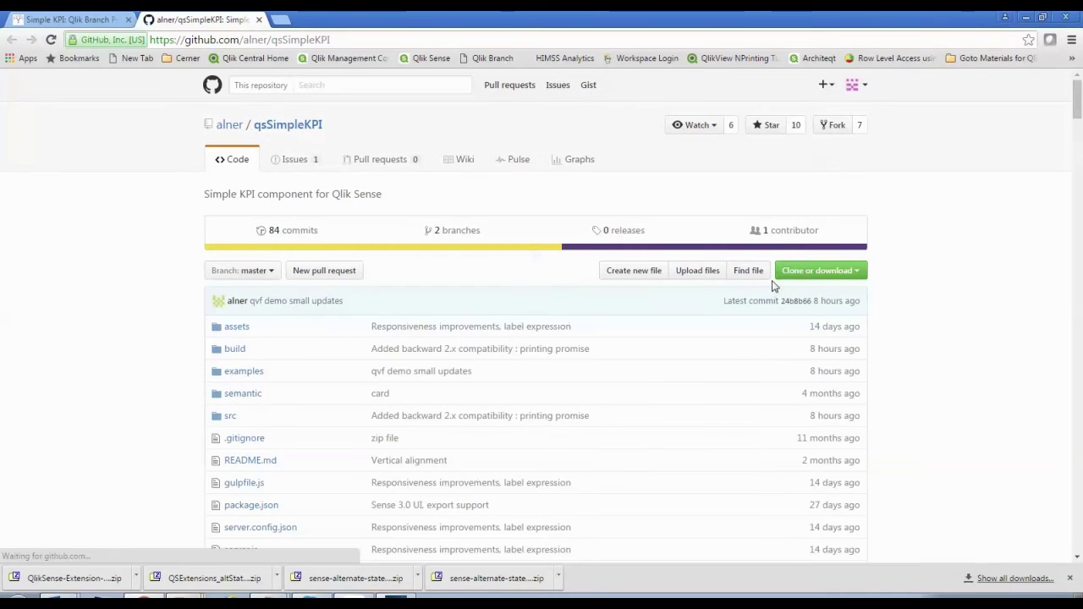
left_click(826, 276)
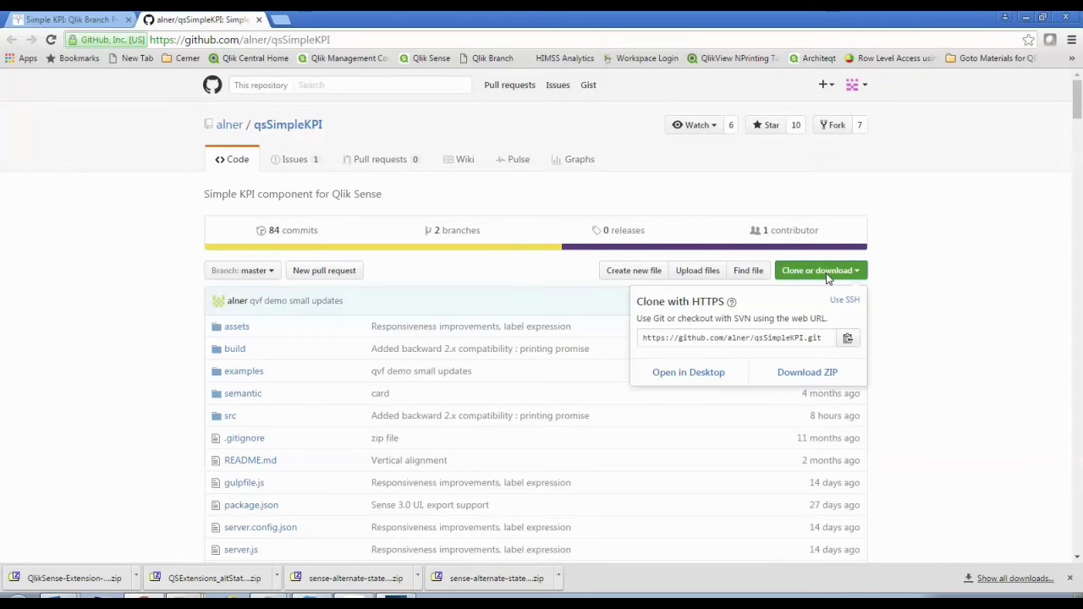
left_click(819, 371)
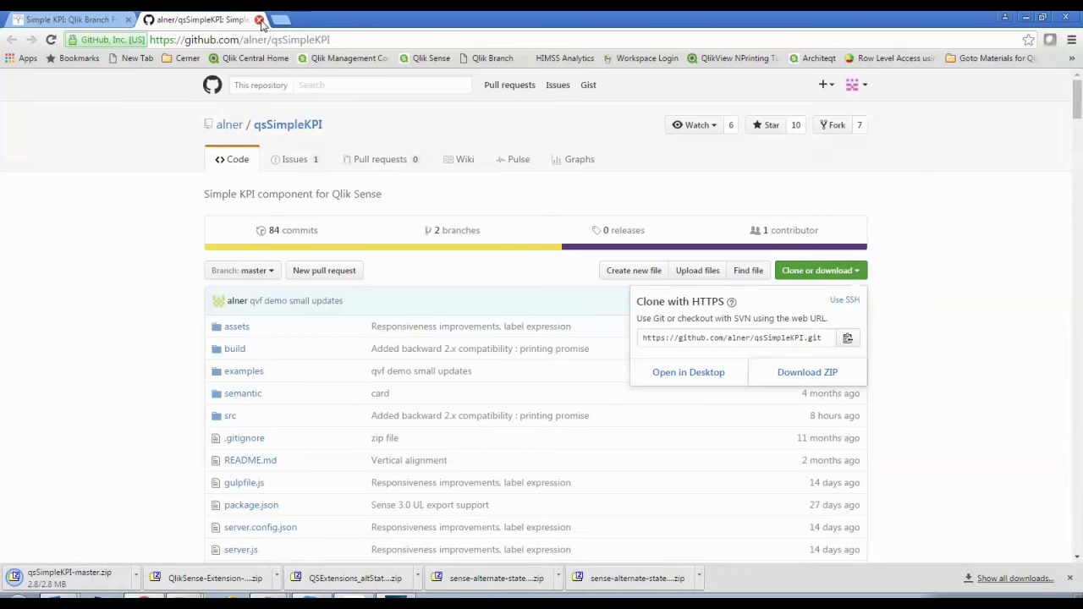
left_click(259, 20)
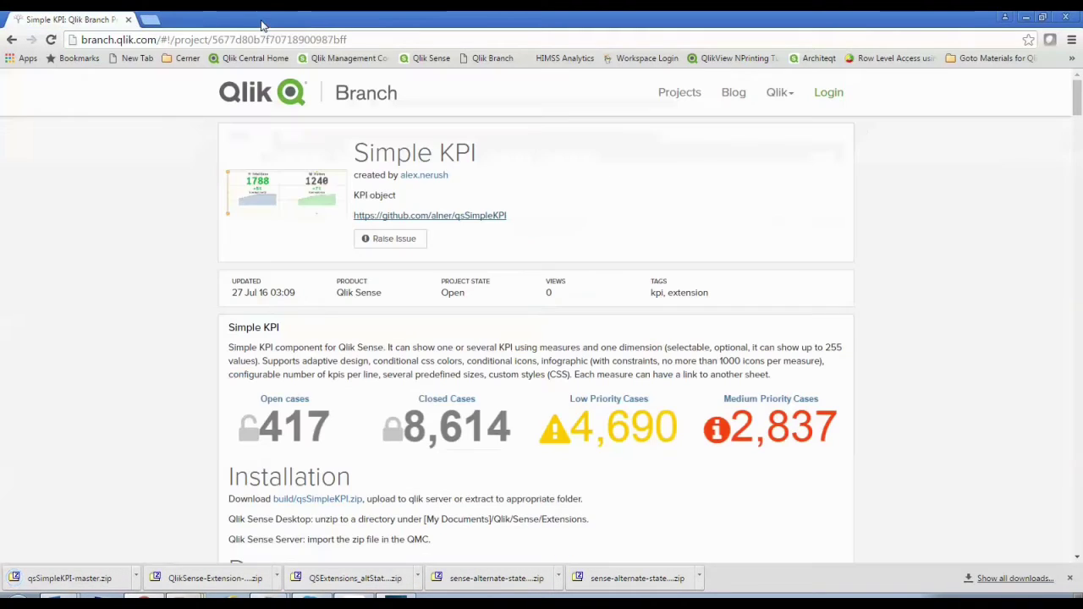
left_click(12, 40)
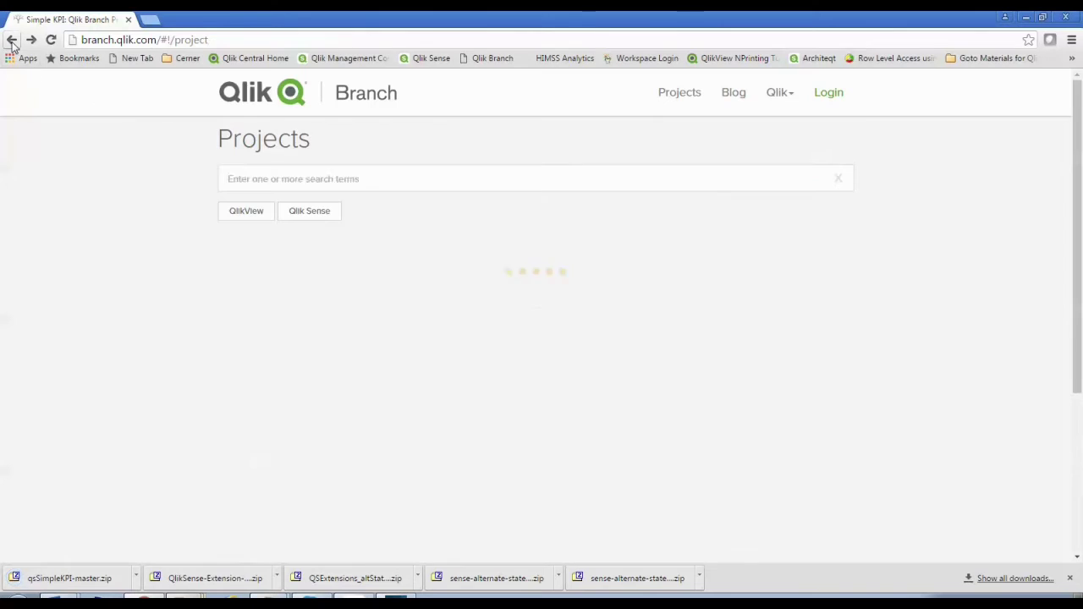
left_click(358, 186)
Search the projects for 'Actions' and open the Sheet Navigation + Actions project
type("kpi")
left_click_drag(245, 177, 211, 181)
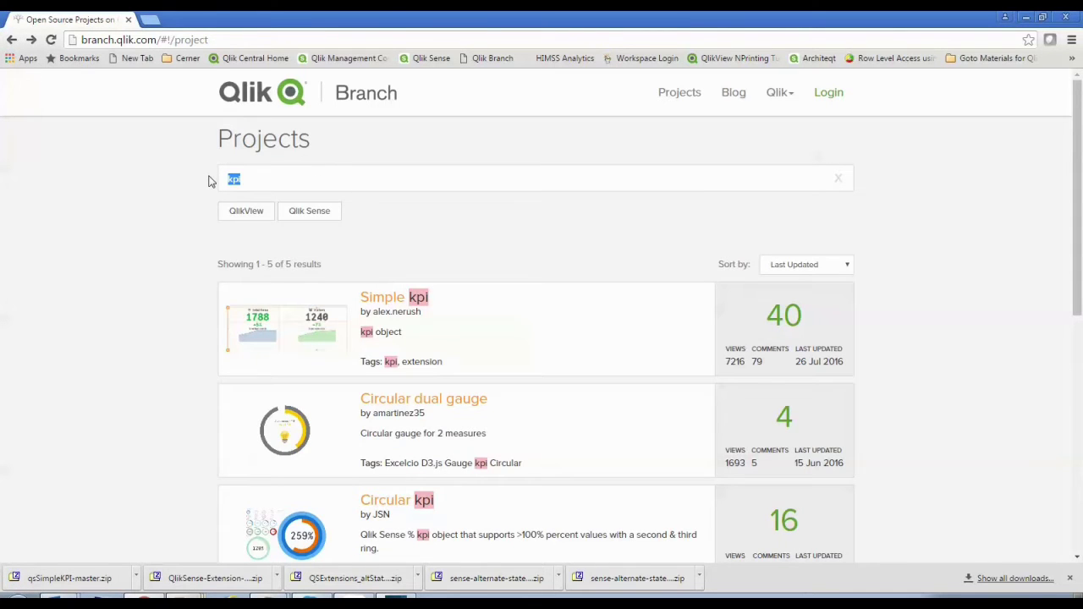
type("Actions")
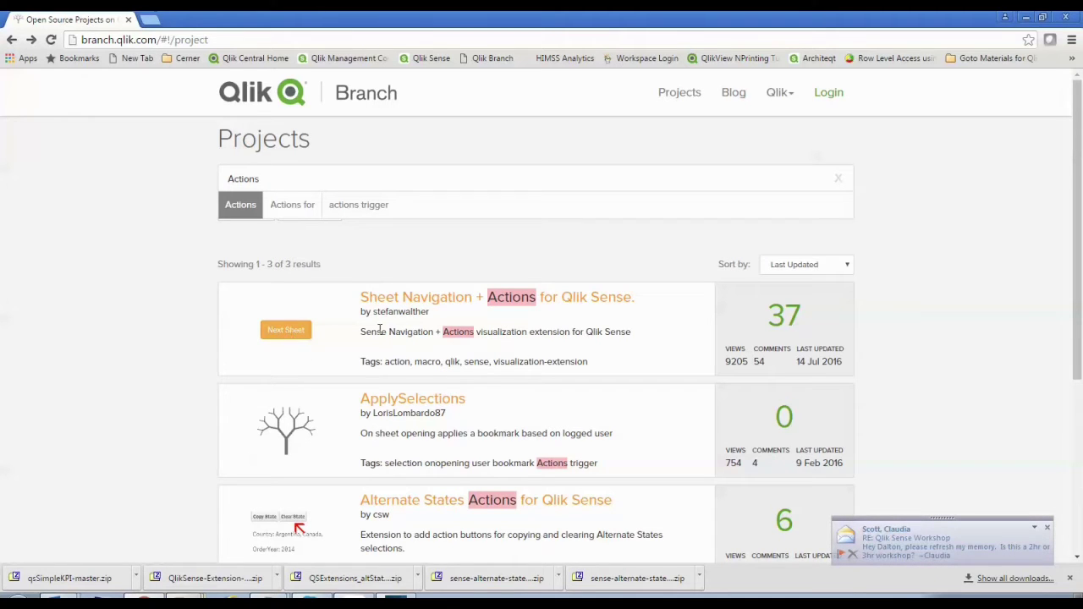
left_click(497, 298)
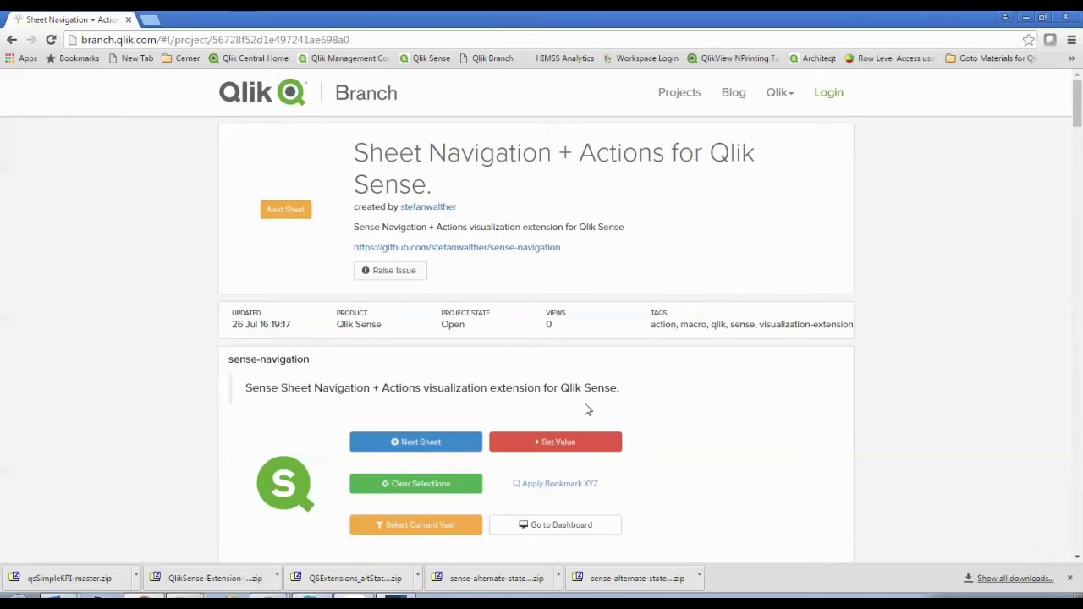
Download the sense-navigation repository as a ZIP and return to the Actions search results
scroll(584, 409, "down", 3)
scroll(489, 358, "up", 3)
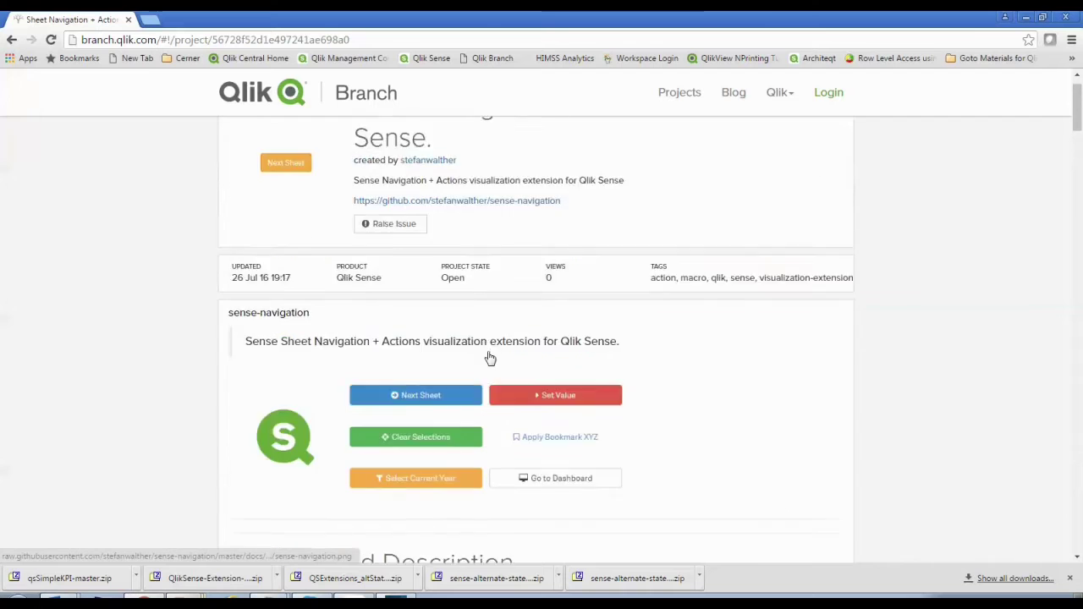
left_click(427, 251)
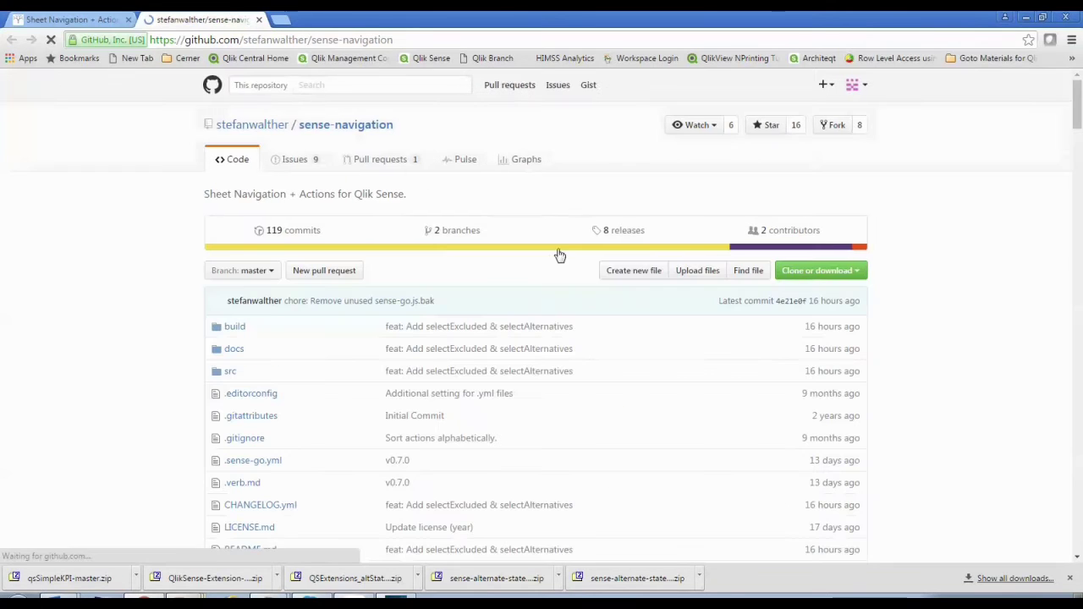
left_click(817, 273)
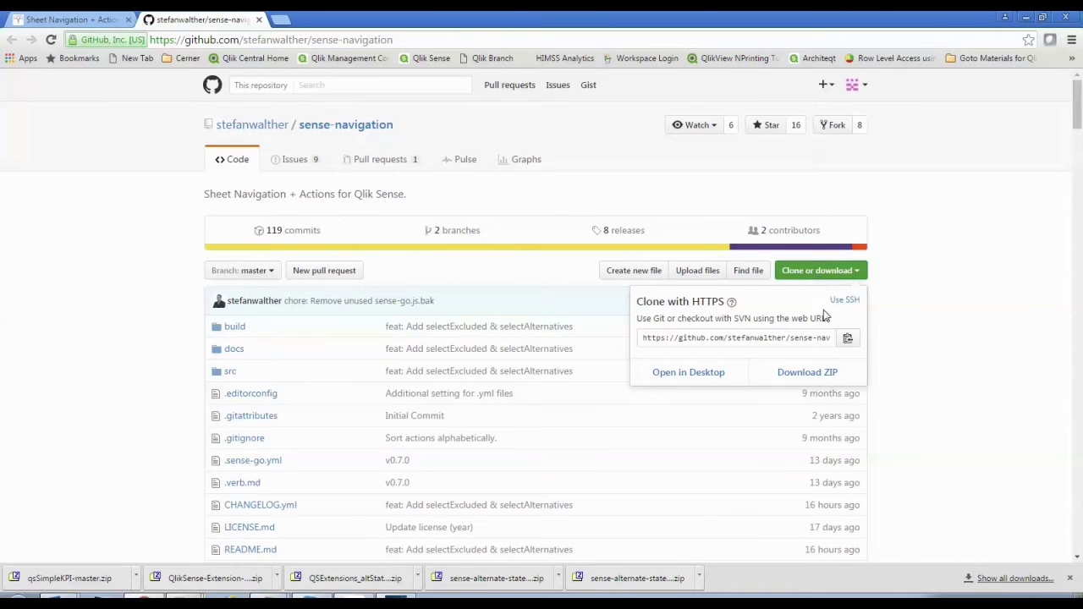
left_click(817, 374)
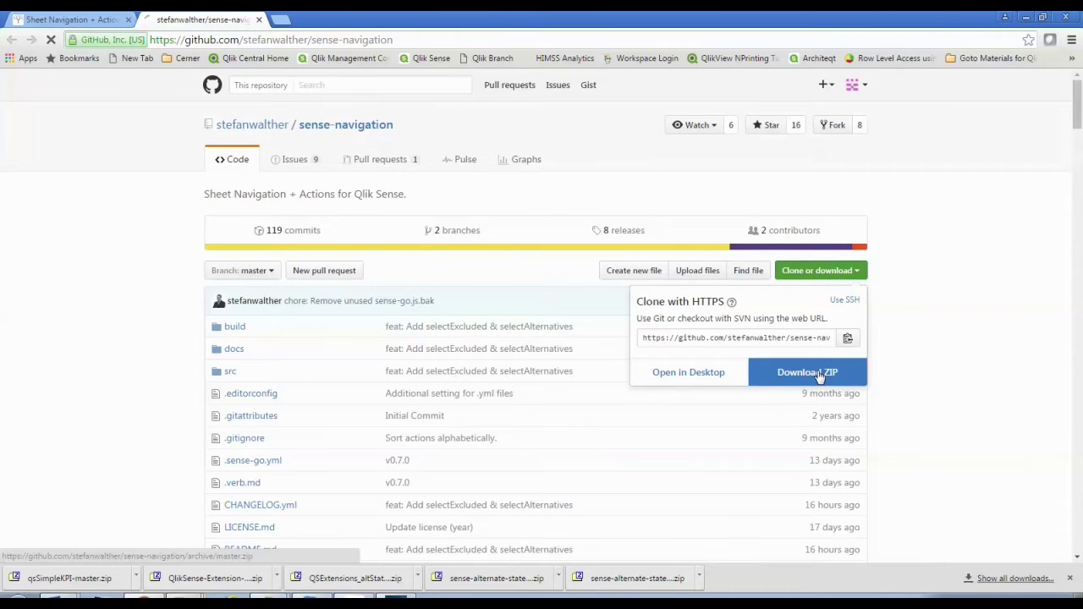
left_click(260, 20)
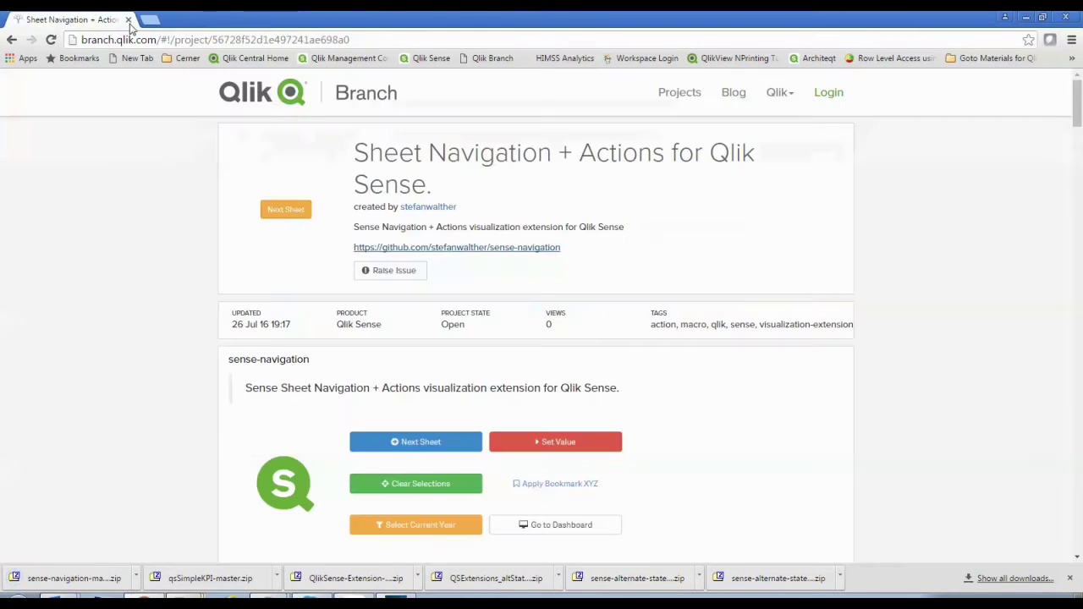
left_click(12, 40)
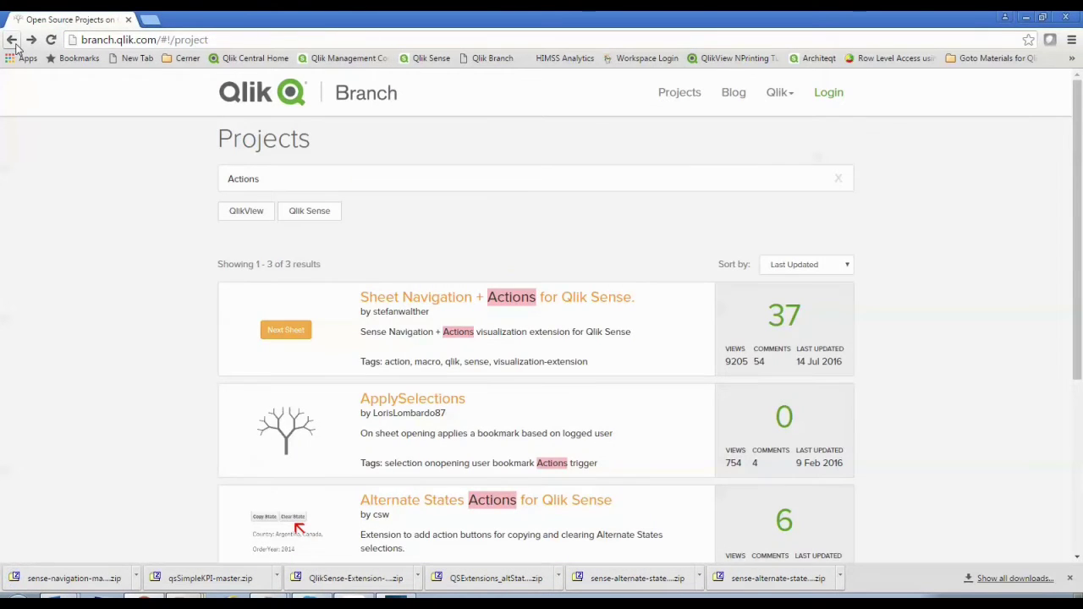
Search for 'variable', open qsVariable, scroll through its demos and download it as a zip
left_click_drag(259, 178, 219, 175)
type("variable")
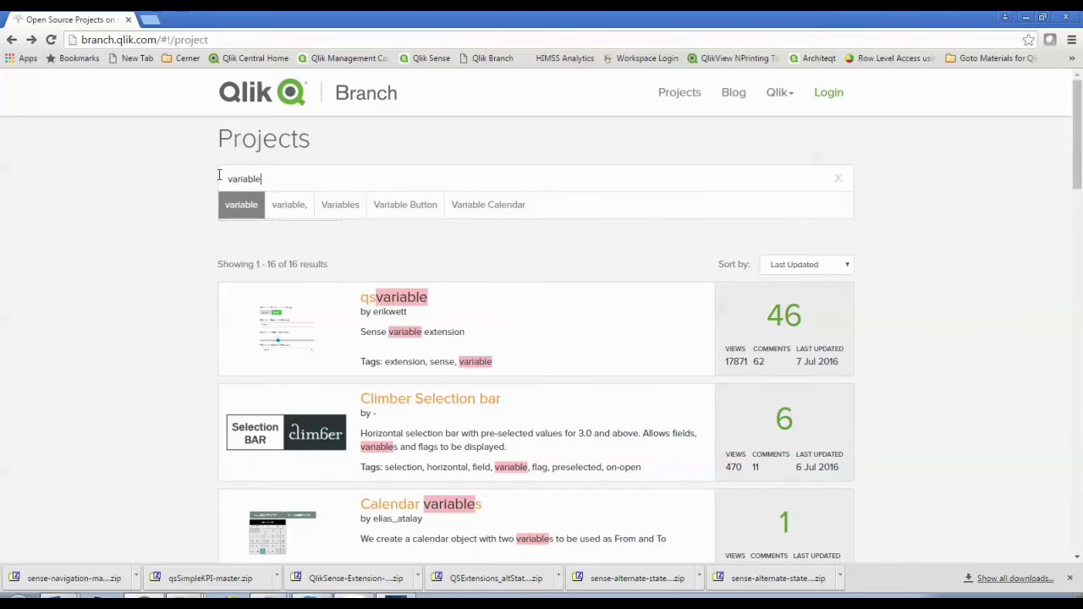
left_click(388, 301)
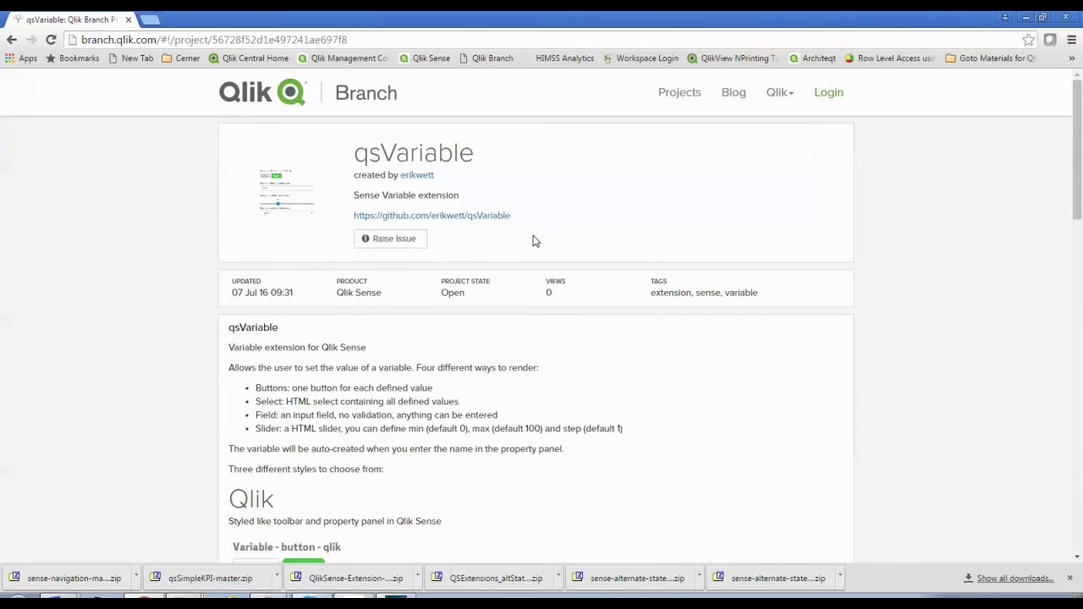
scroll(534, 240, "down", 2)
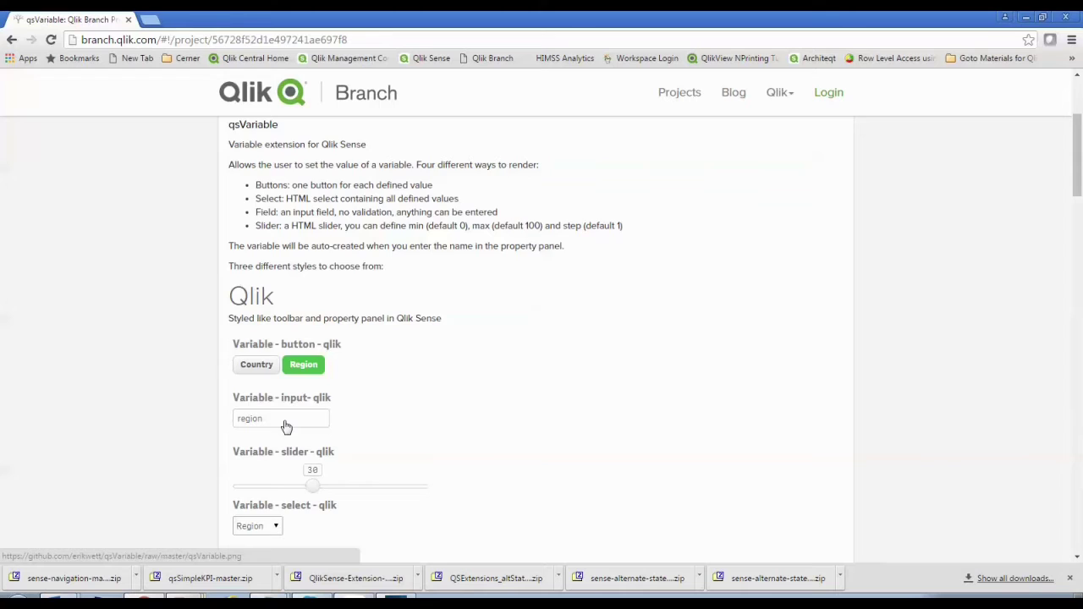
scroll(286, 426, "down", 1)
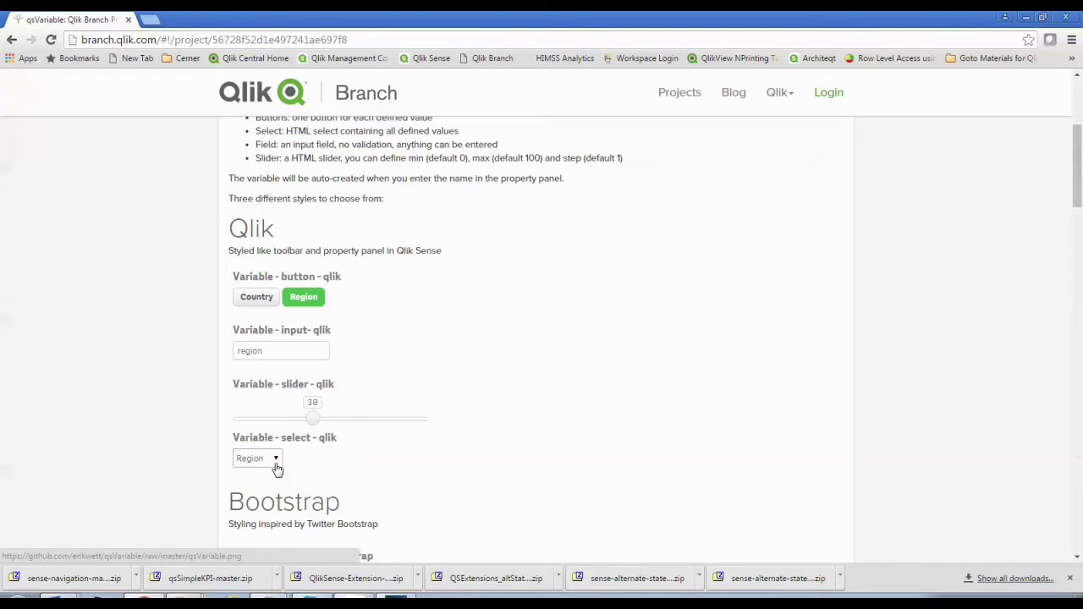
scroll(276, 469, "up", 4)
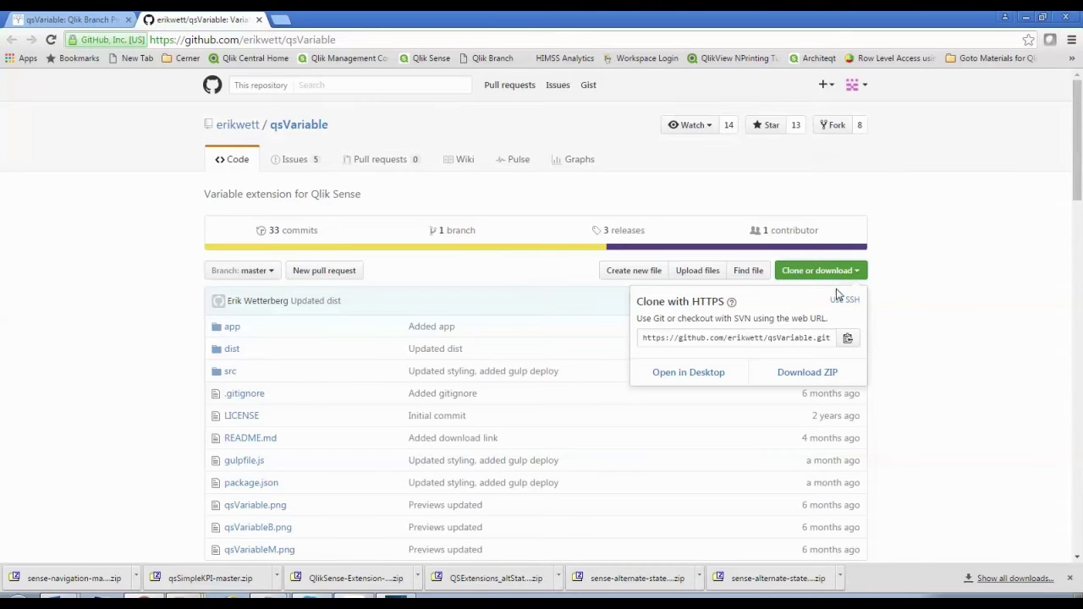
left_click(797, 374)
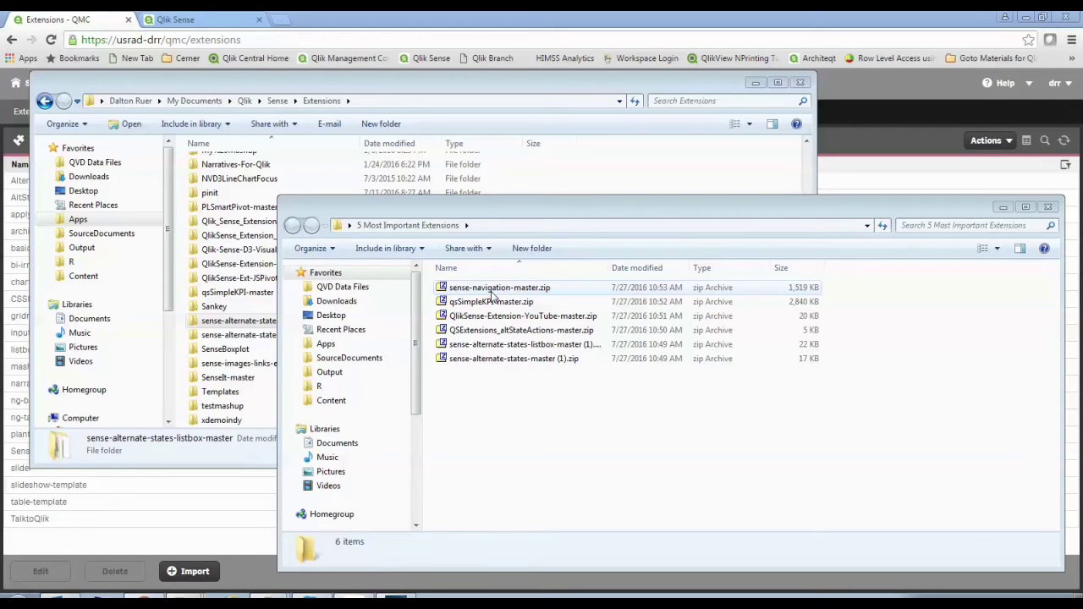
Extract the sense-navigation-master folder from its zip into the Qlik Sense Extensions folder
double_click(491, 291)
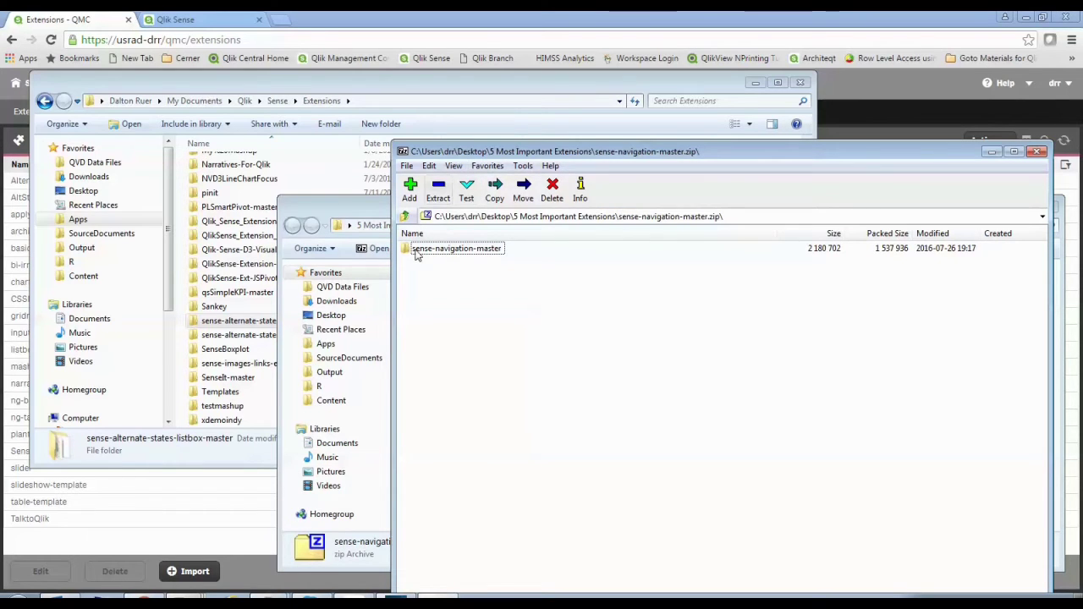
left_click_drag(419, 250, 183, 348)
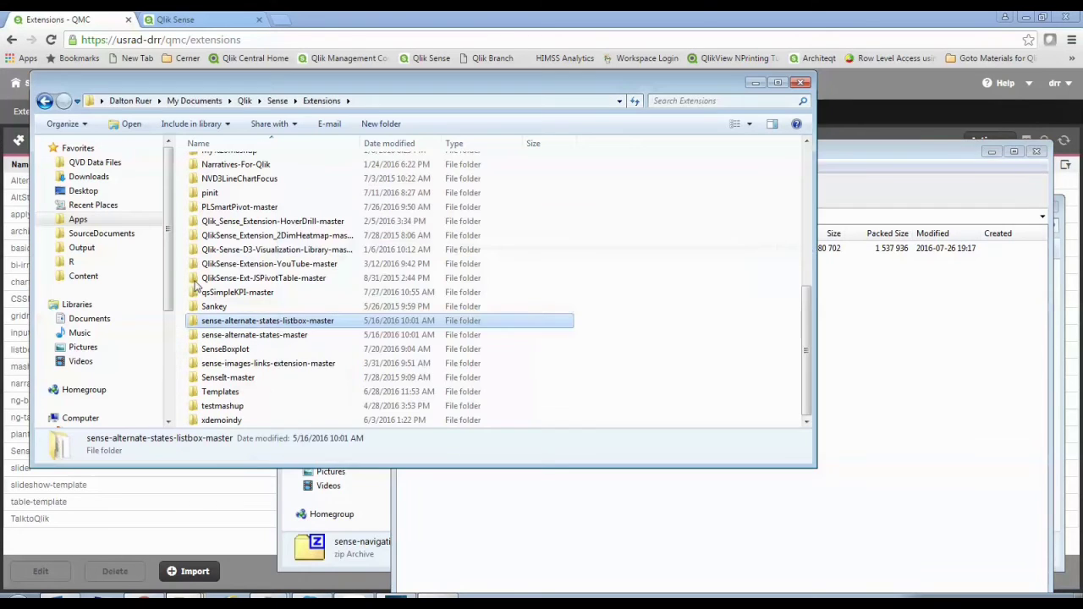
left_click(382, 103)
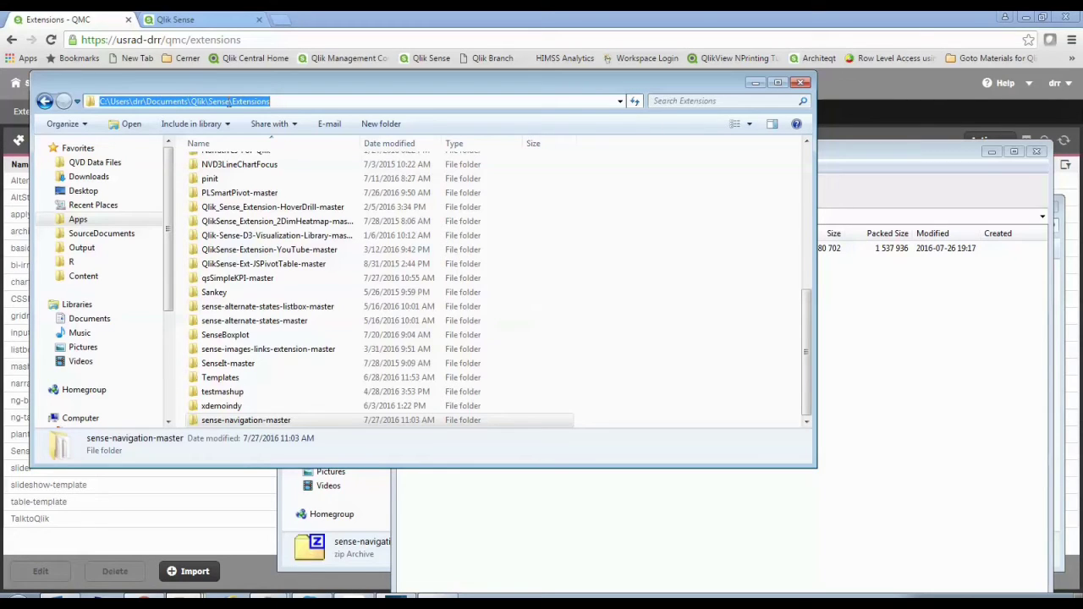
Close the sense-navigation archive in 7-Zip and open the qsSimpleKPI-master zip
left_click(946, 151)
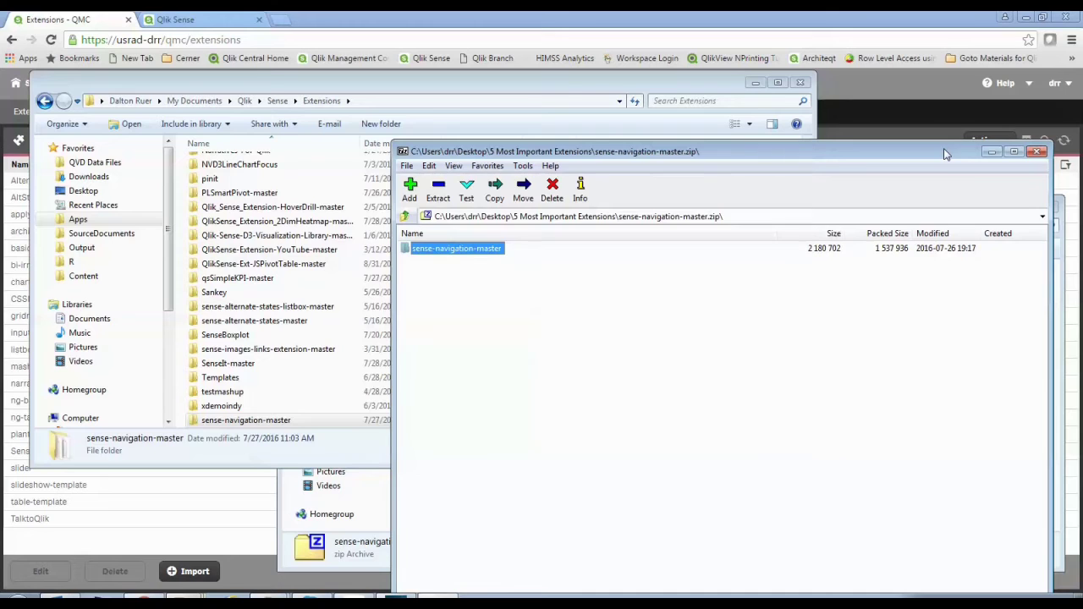
left_click(1038, 150)
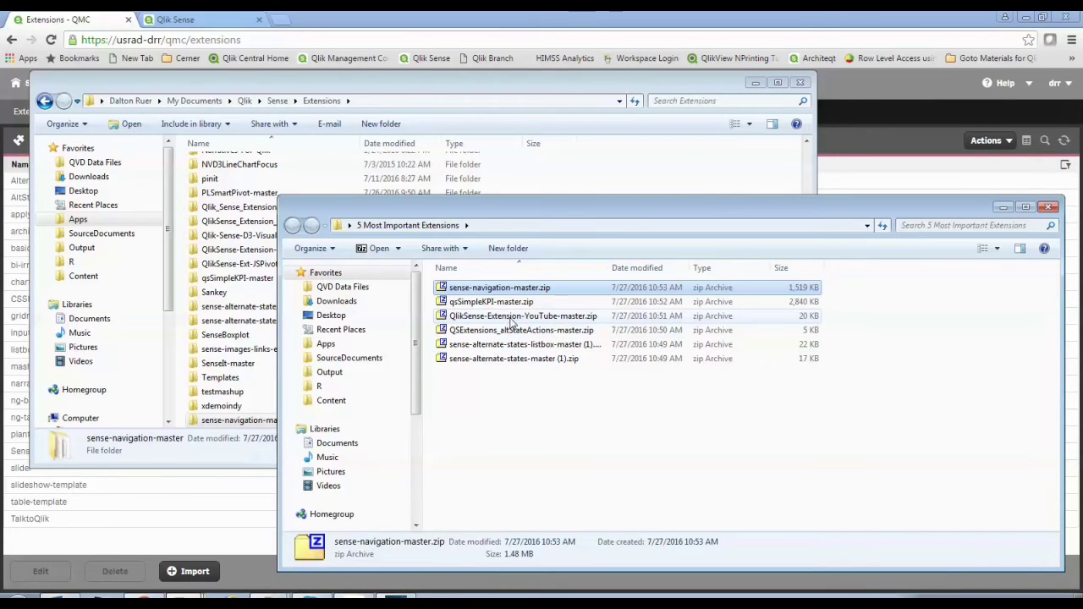
double_click(520, 303)
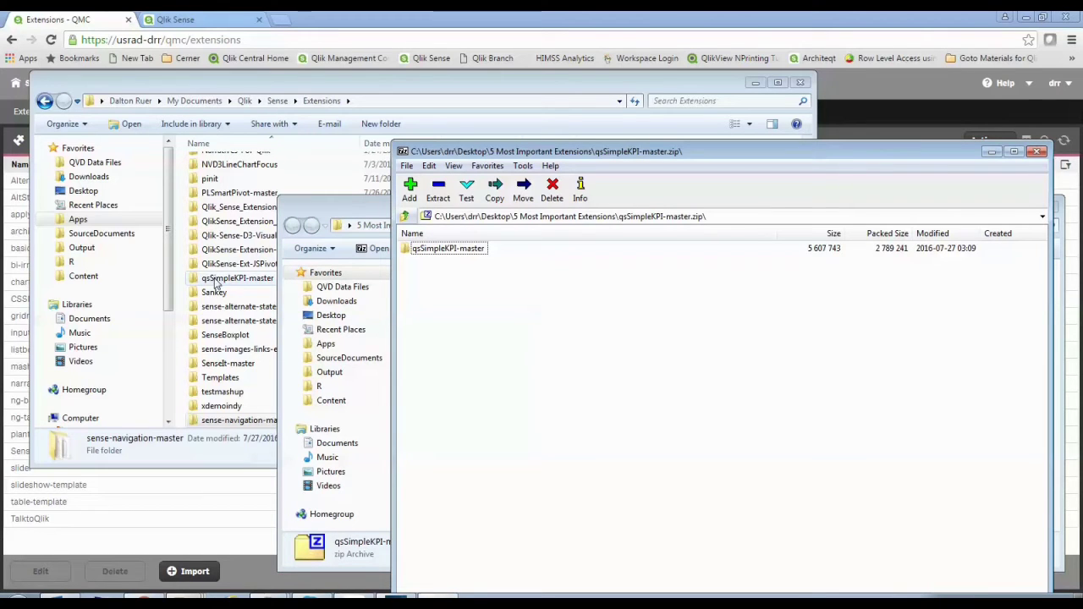
Close the qsSimpleKPI archive and copy the QlikSense-Extension-YouTube-master folder into Extensions
left_click(1037, 151)
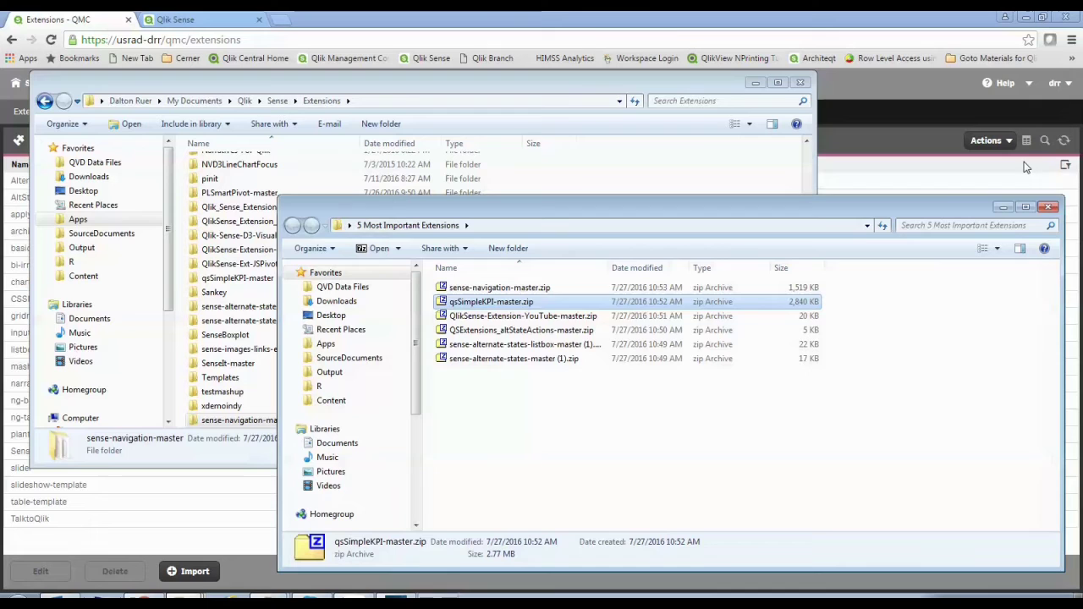
double_click(506, 320)
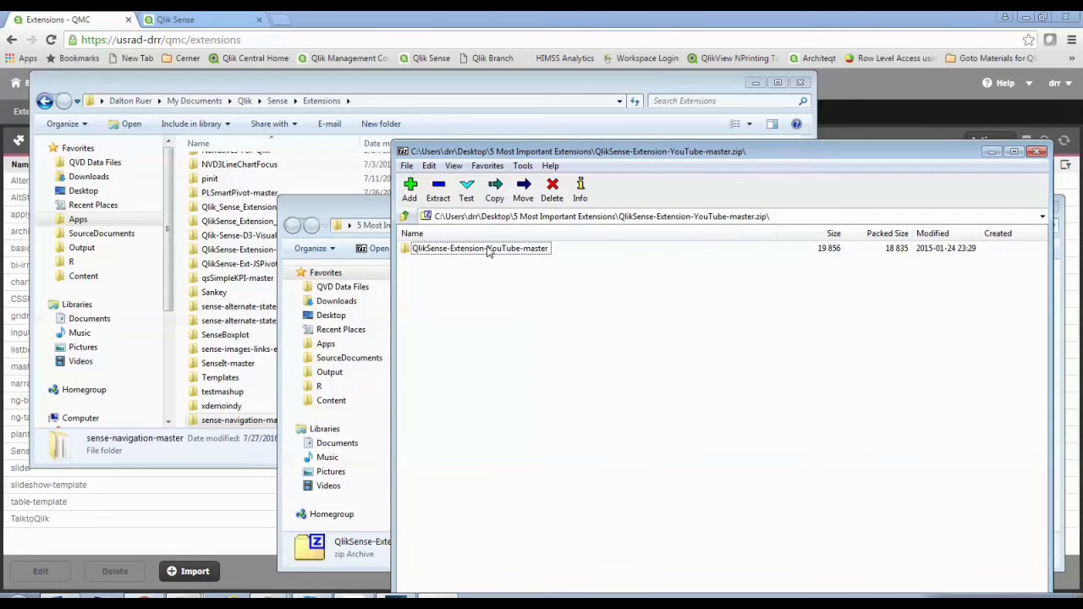
left_click_drag(489, 248, 180, 354)
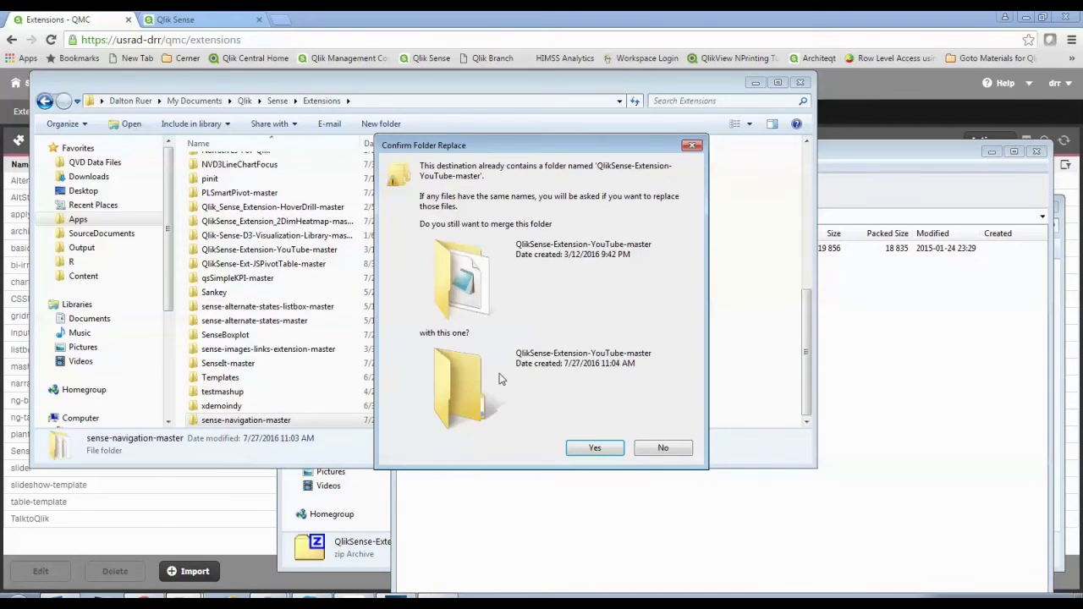
Merge into the existing YouTube folders, replacing YouTube.js, youtube.png and other conflicting files
left_click(593, 449)
left_click(508, 246)
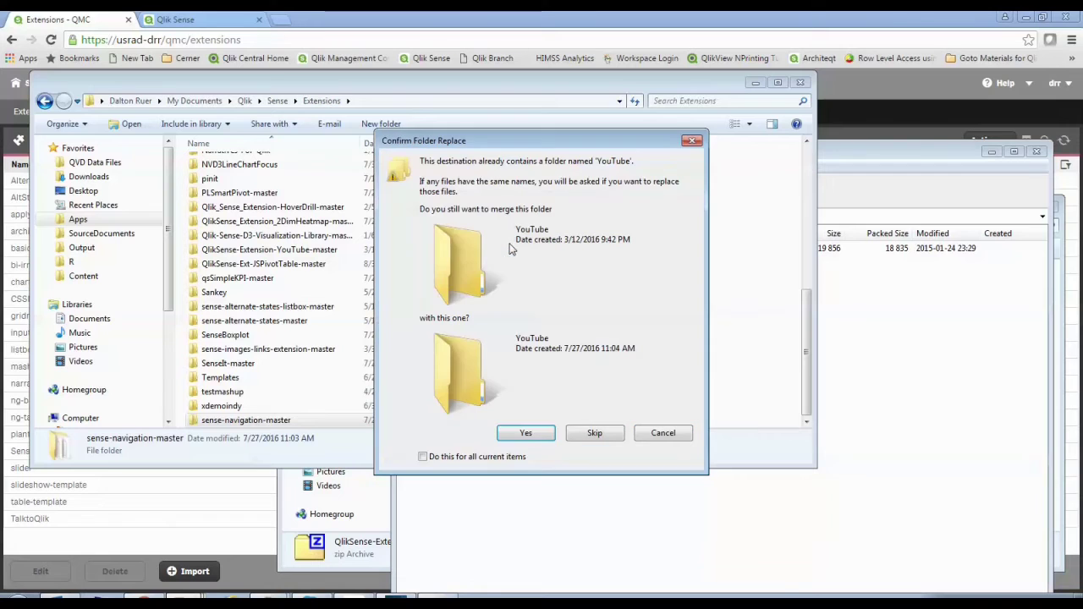
left_click(502, 432)
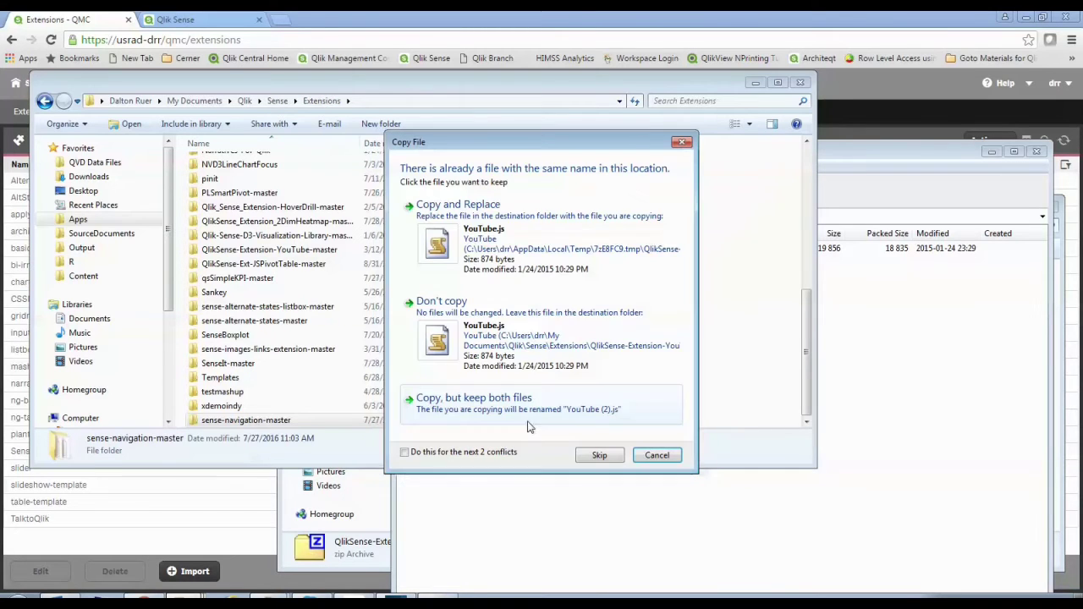
left_click(474, 252)
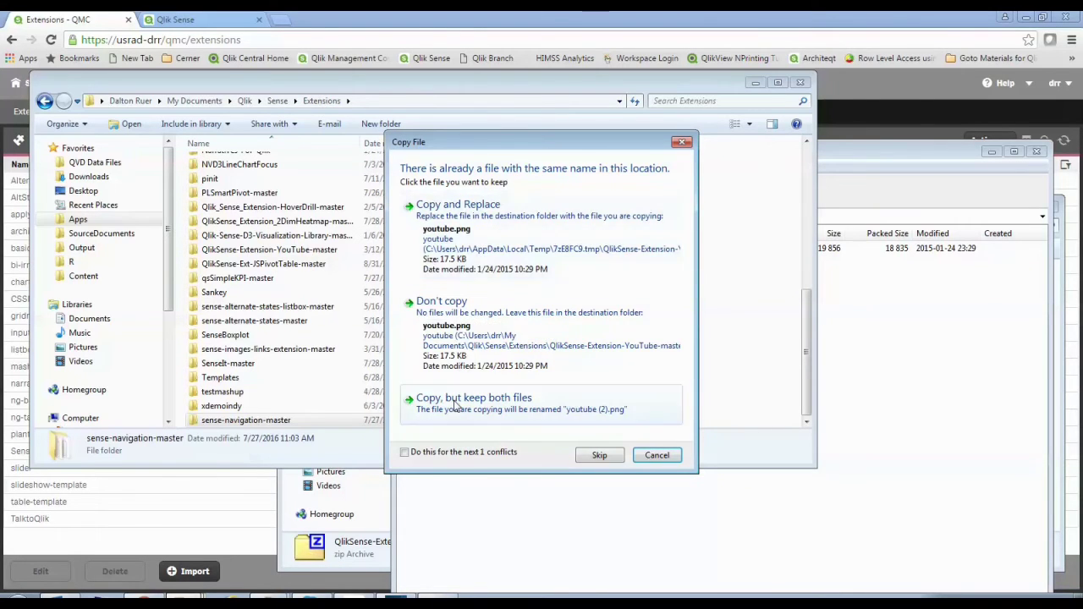
left_click(430, 455)
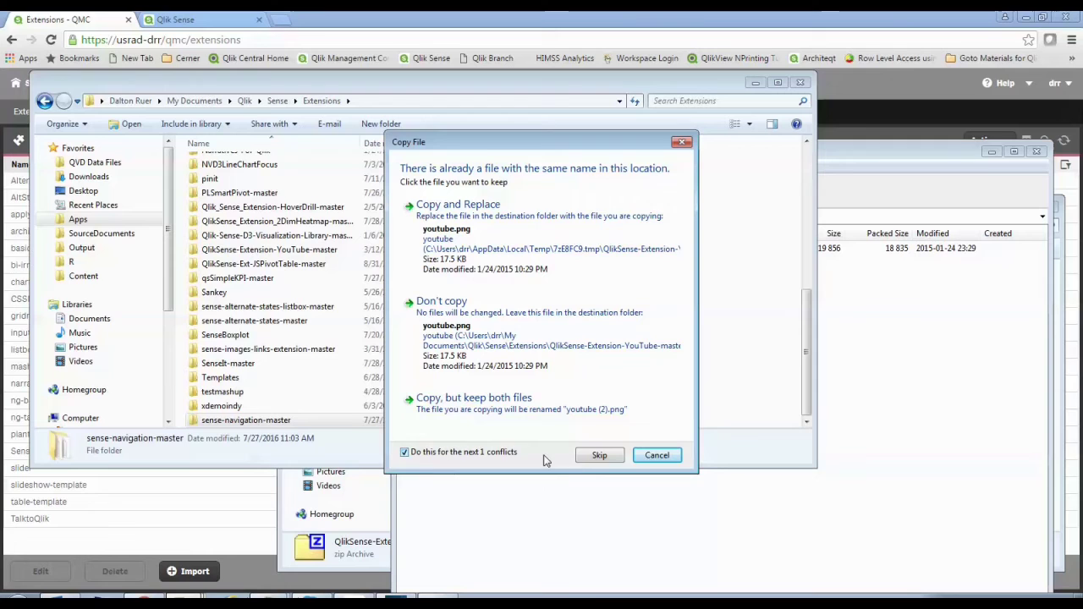
left_click(490, 254)
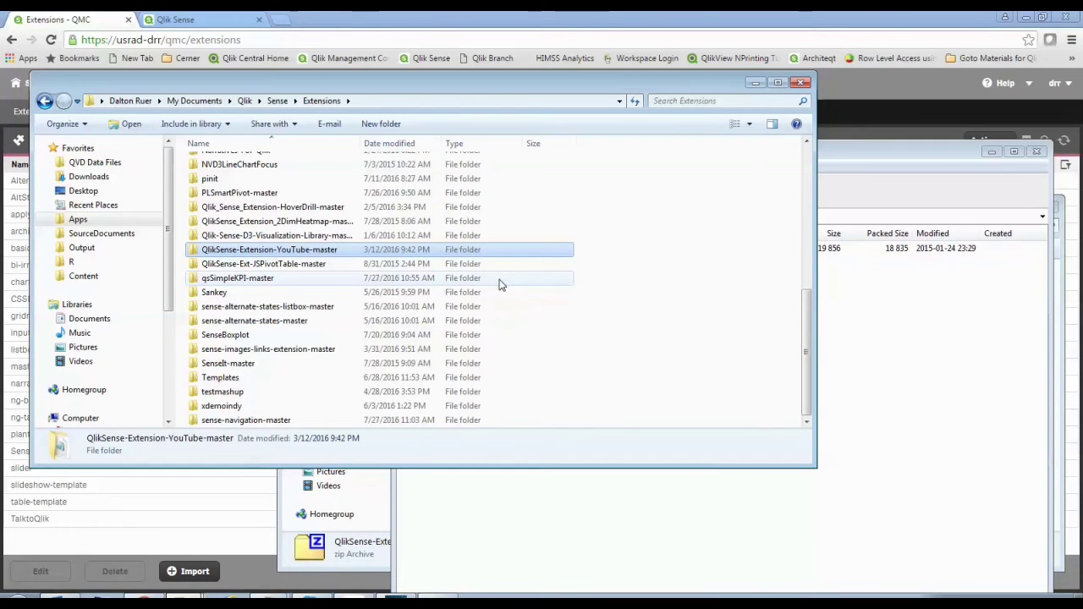
Close the YouTube archive in 7-Zip and return to the downloaded zips folder
left_click(890, 158)
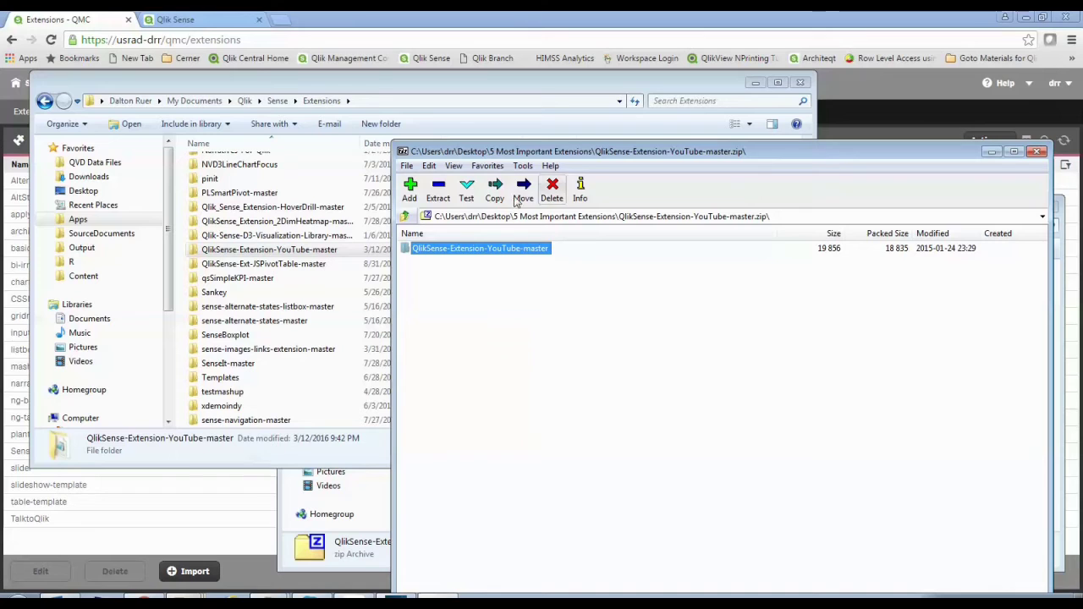
left_click(1036, 150)
left_click(918, 206)
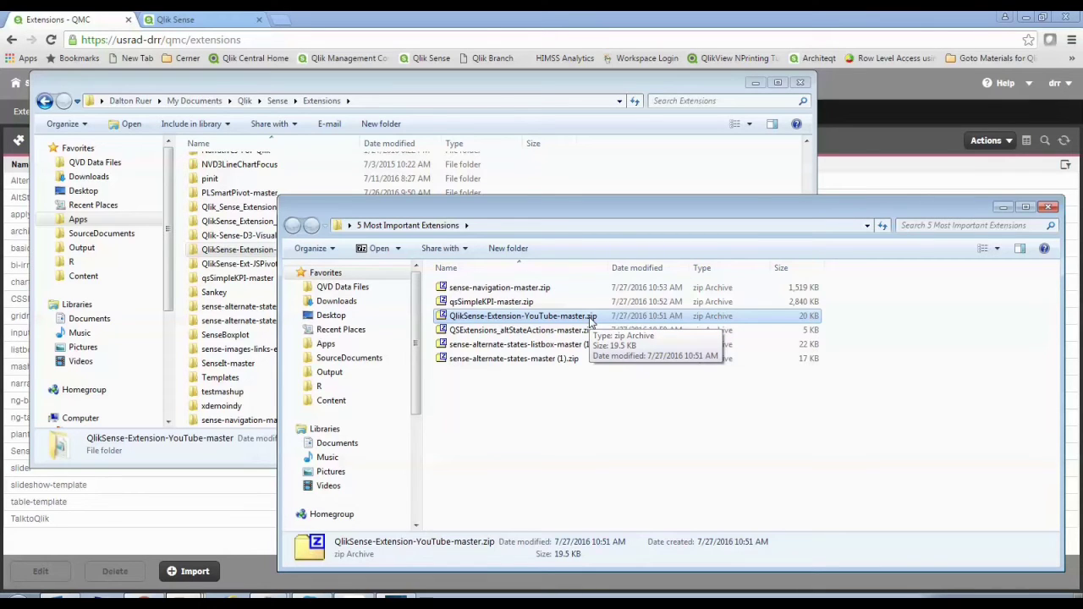
In QMC's Extensions list, import QlikSense-Extension-YouTube-master.zip
left_click(755, 85)
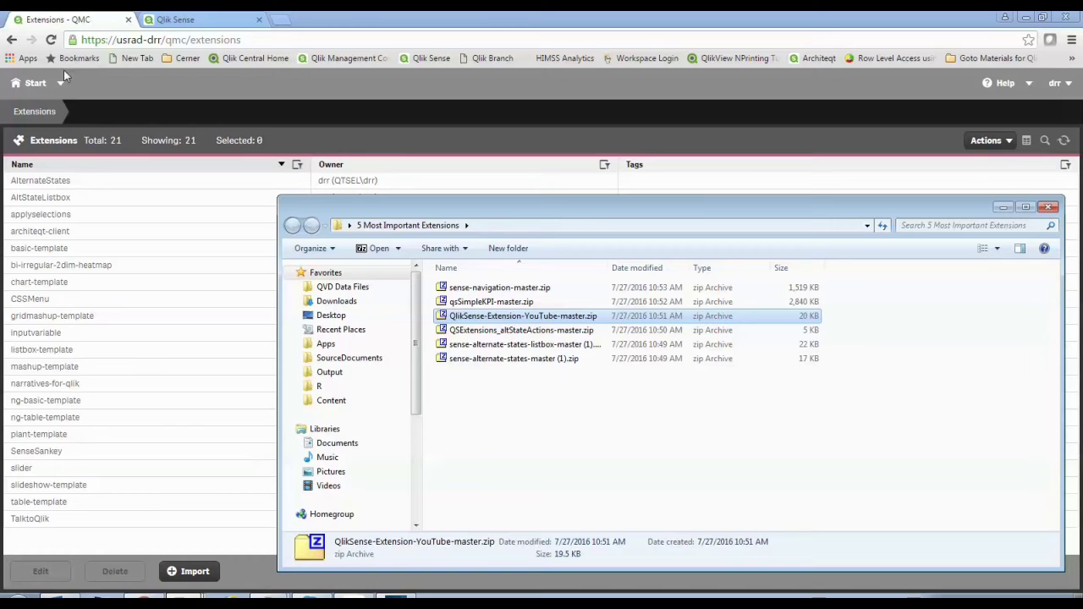
left_click(42, 85)
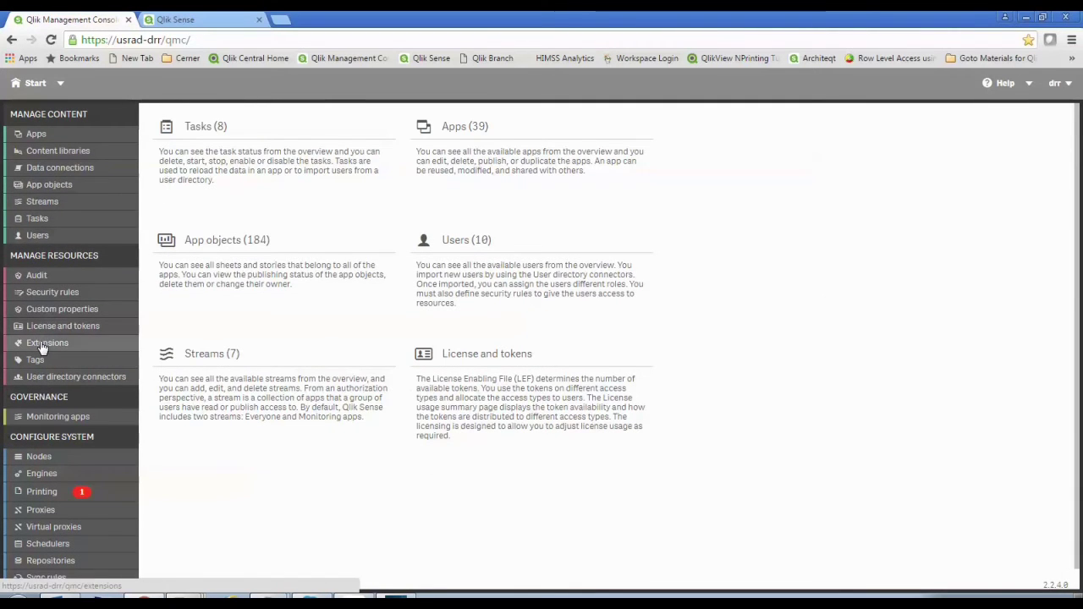
left_click(43, 343)
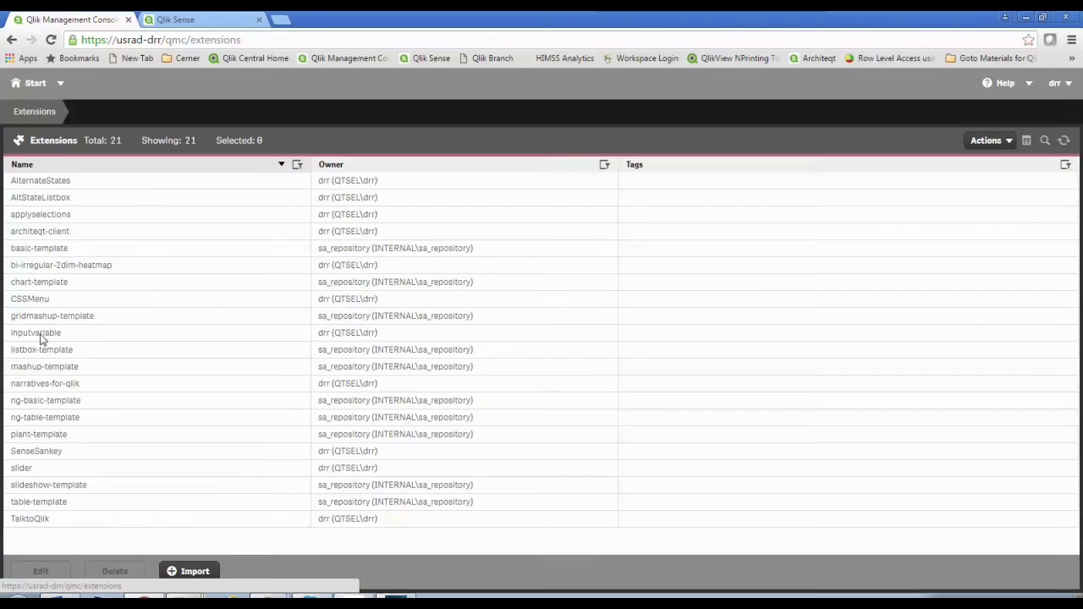
left_click(190, 572)
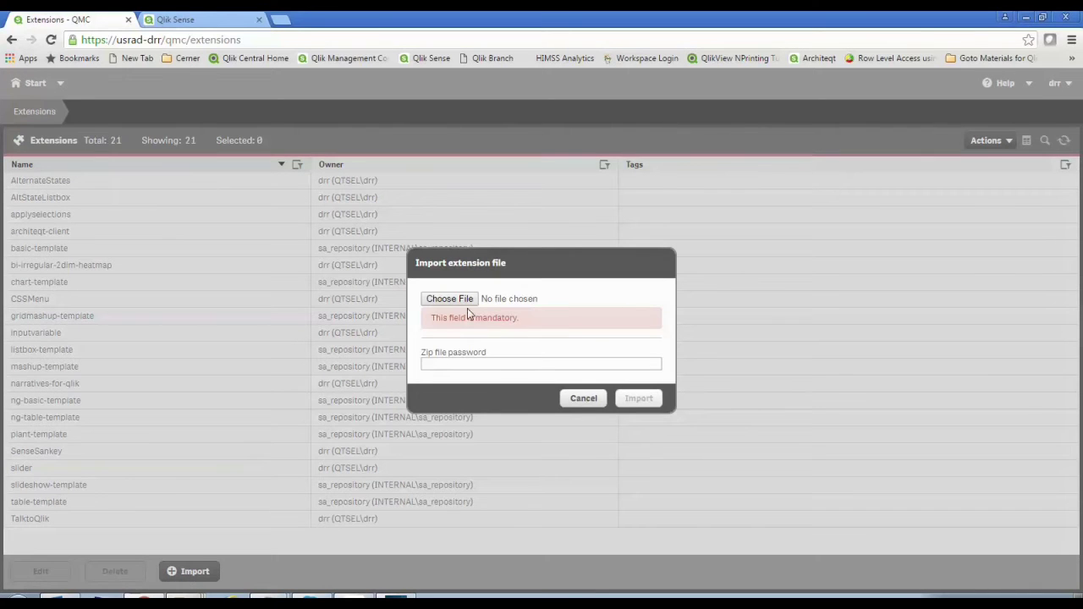
left_click(432, 300)
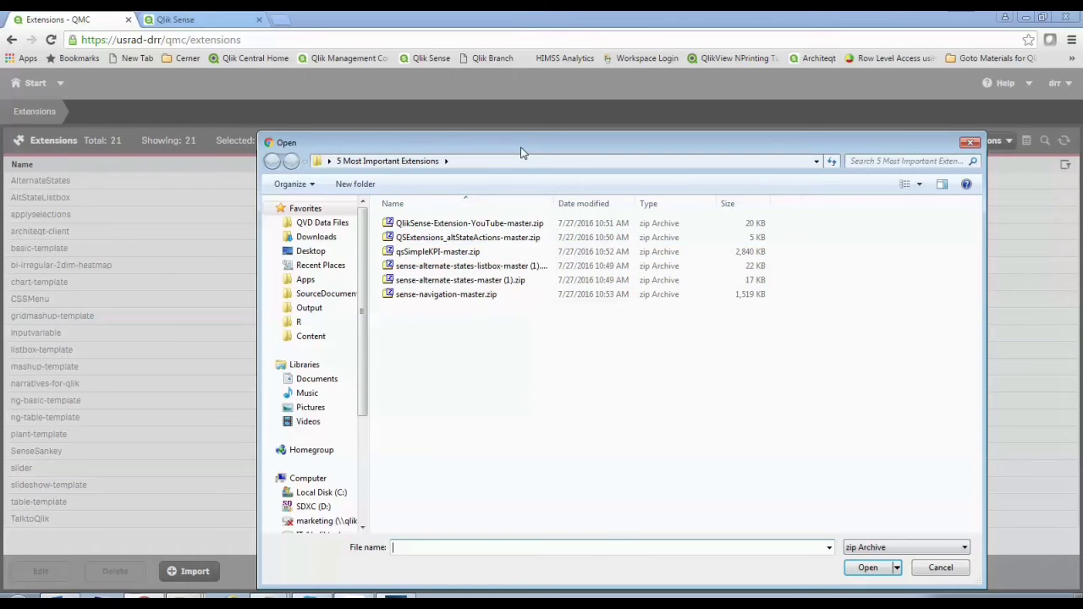
left_click_drag(521, 152, 592, 150)
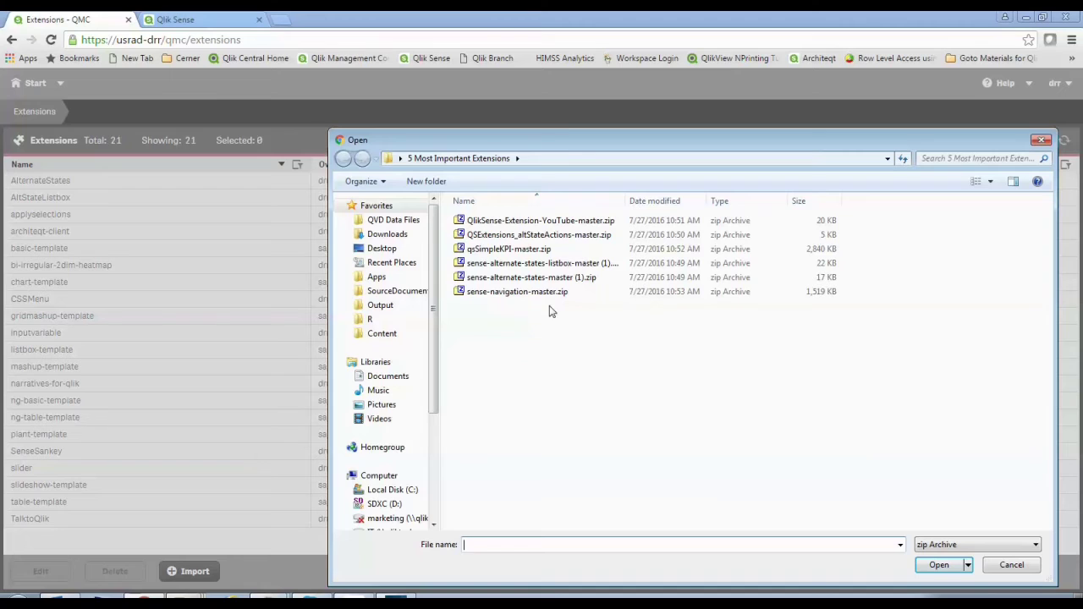
left_click(540, 221)
left_click(939, 565)
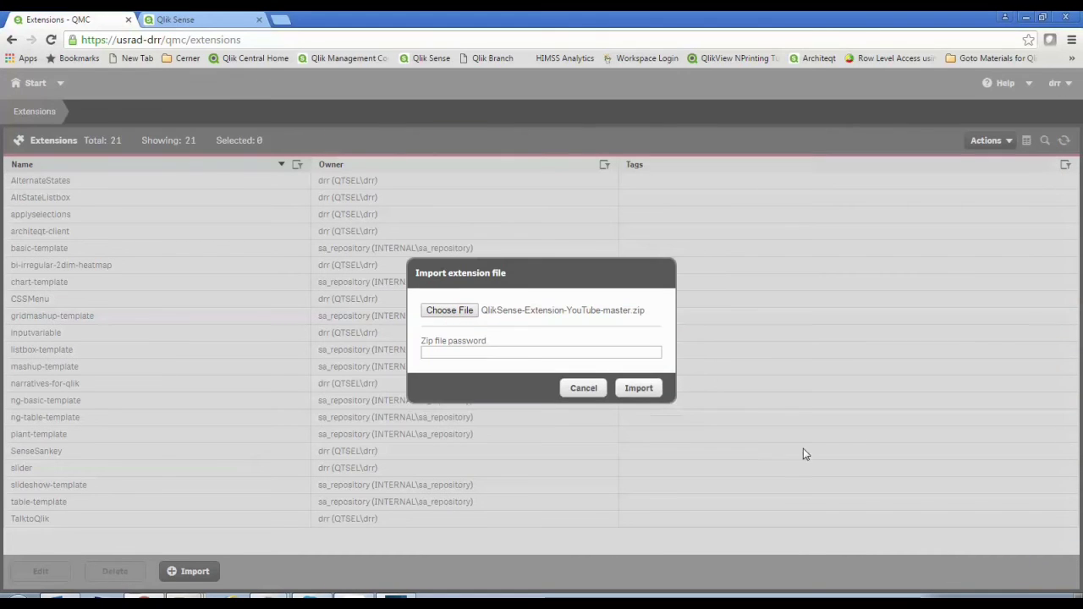
left_click(638, 387)
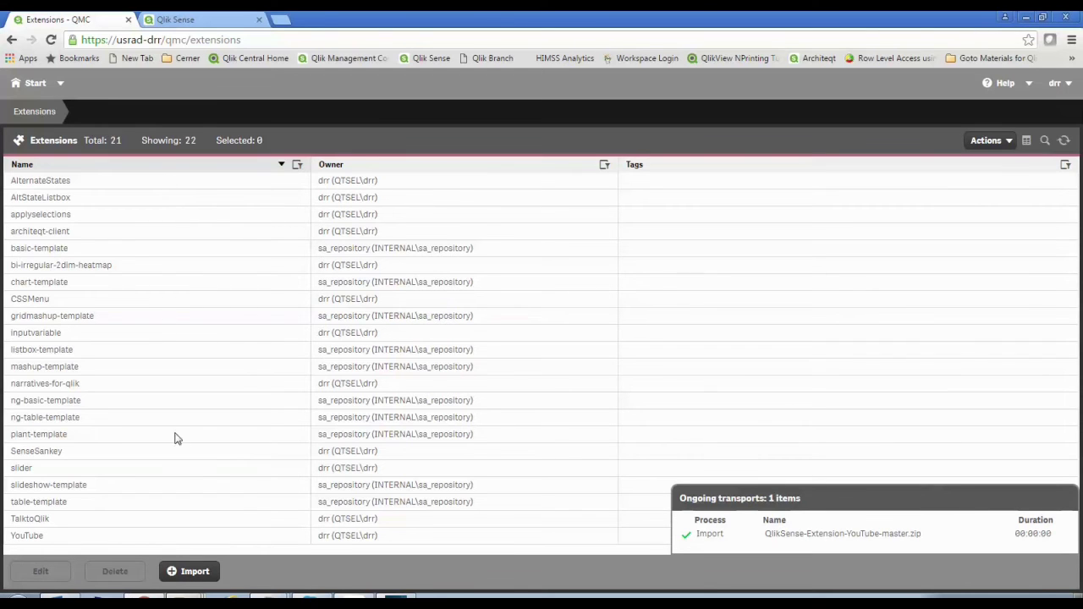
Import sense-navigation-master.zip in QMC, then open the 5 Most Important Extensions folder
left_click(195, 572)
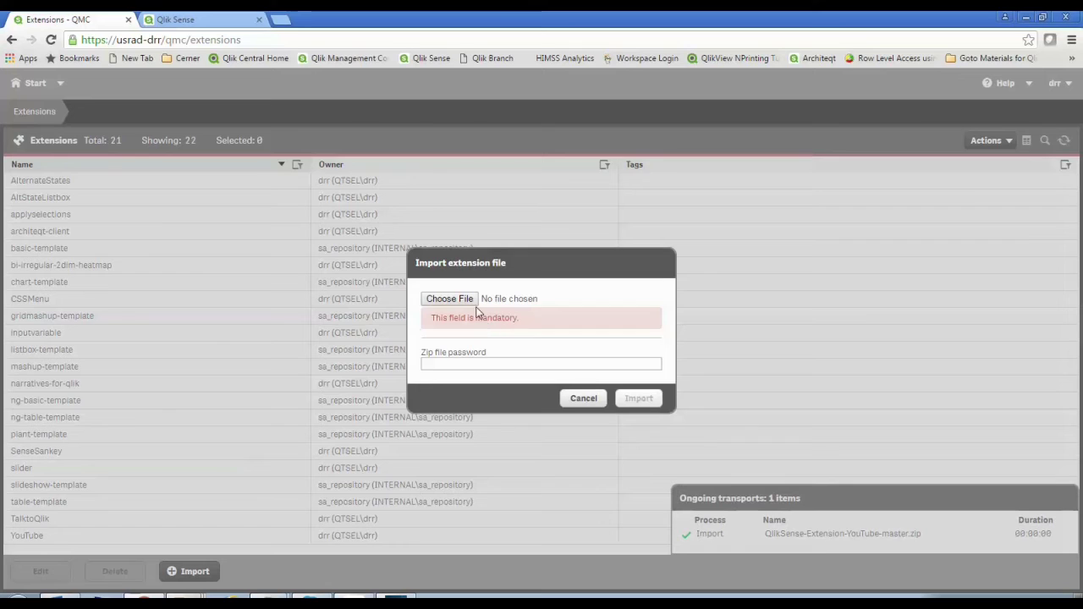
left_click(449, 300)
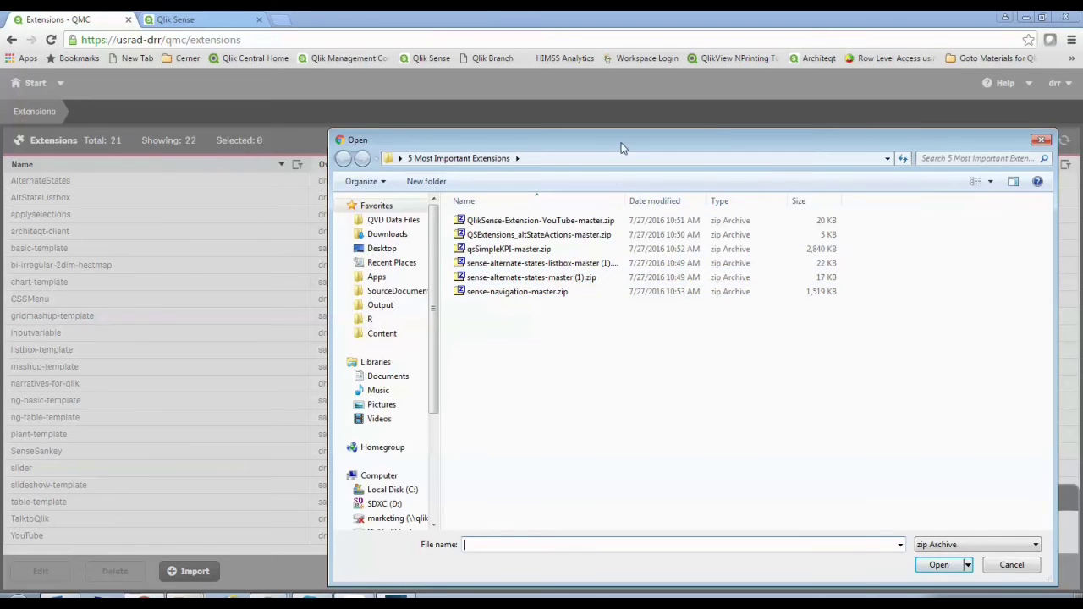
left_click_drag(621, 150, 628, 148)
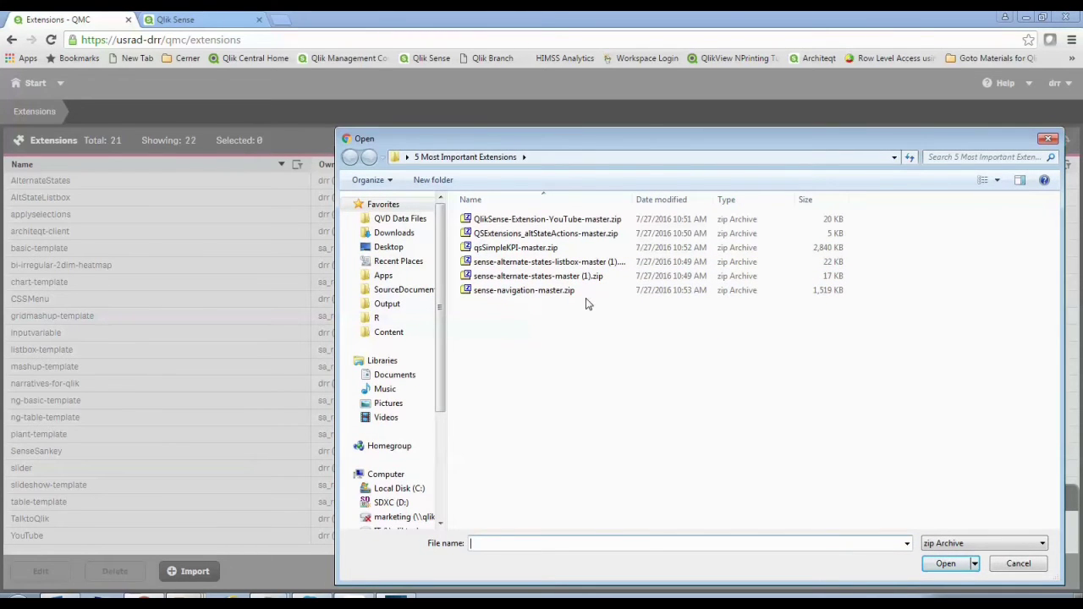
left_click(524, 291)
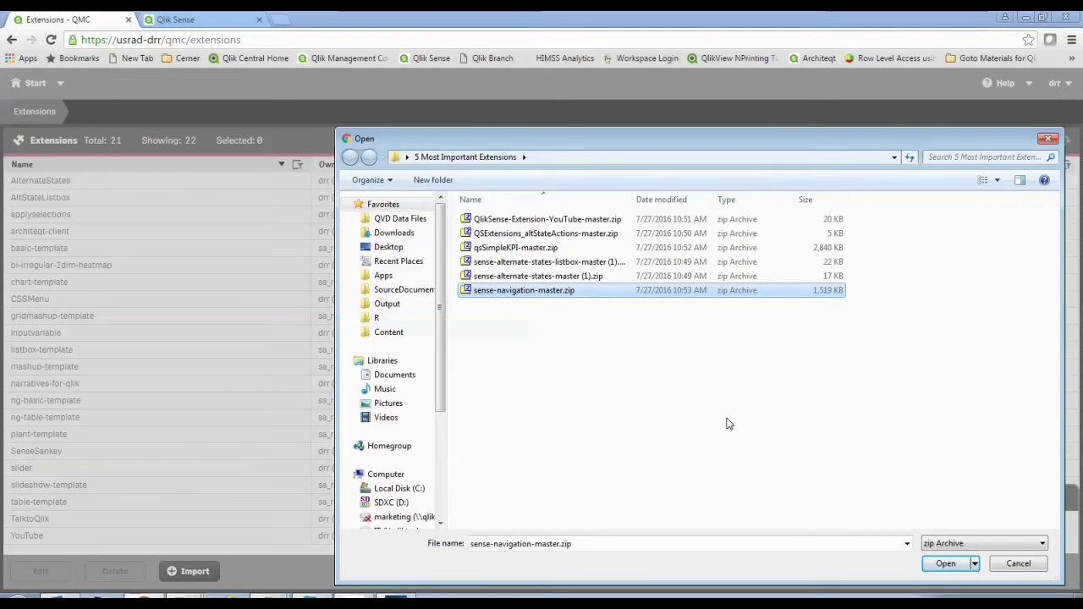
left_click(947, 564)
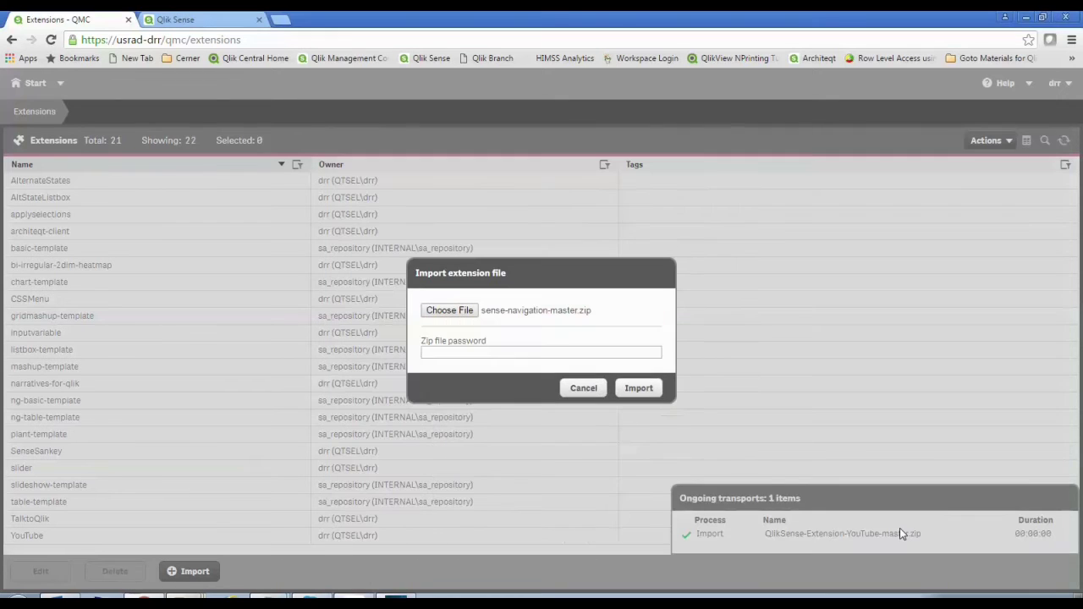
left_click(638, 389)
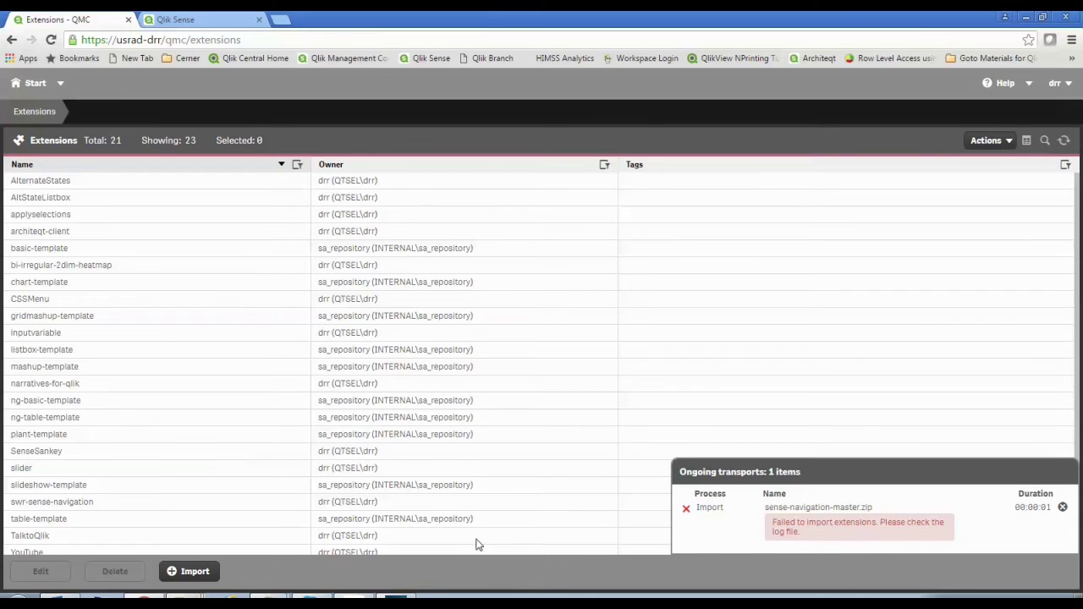
mouse_move(182, 602)
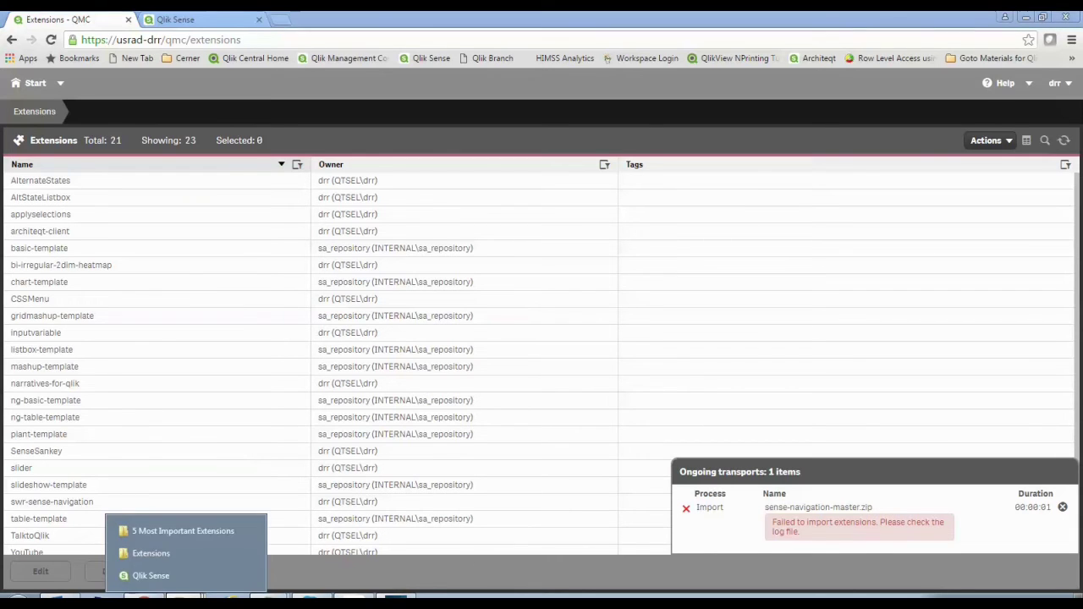
left_click(173, 531)
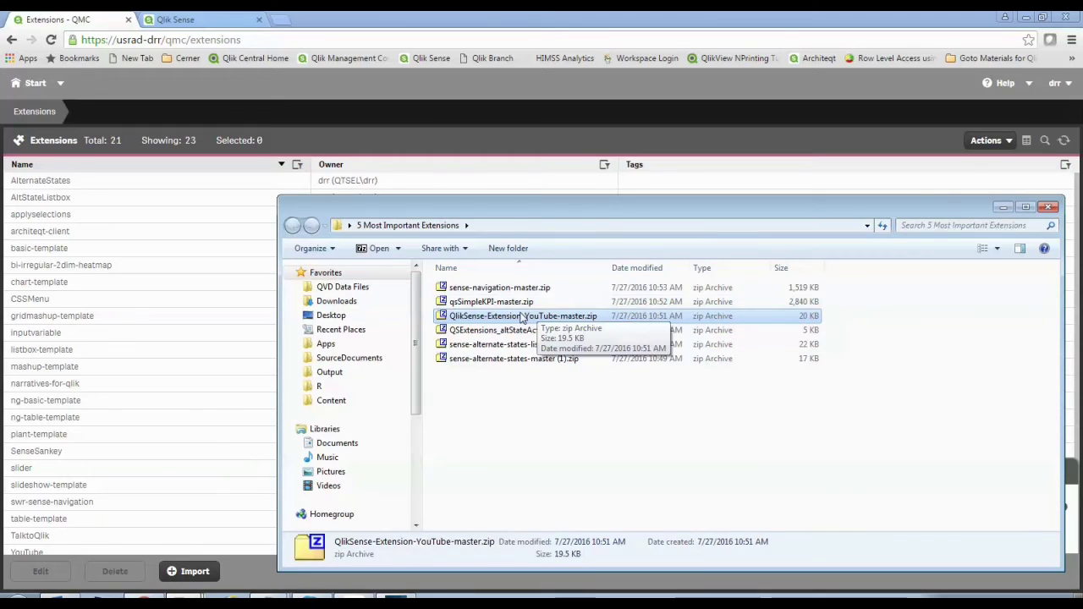
Inspect the inner folder of sense-navigation-master.zip in 7-Zip, then close 7-Zip and Explorer
left_click(503, 289)
double_click(503, 288)
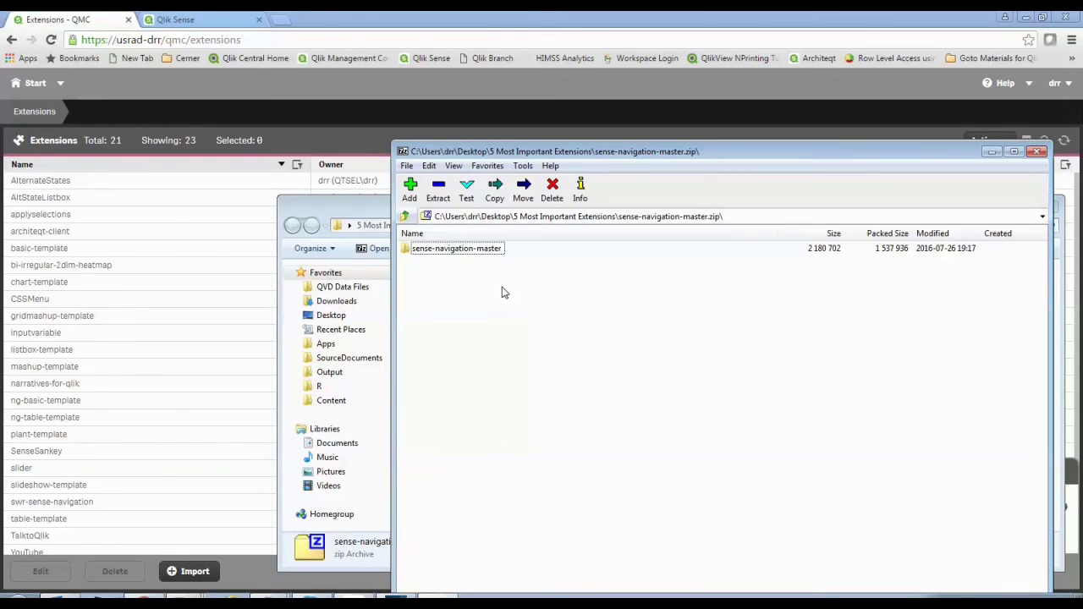
double_click(479, 256)
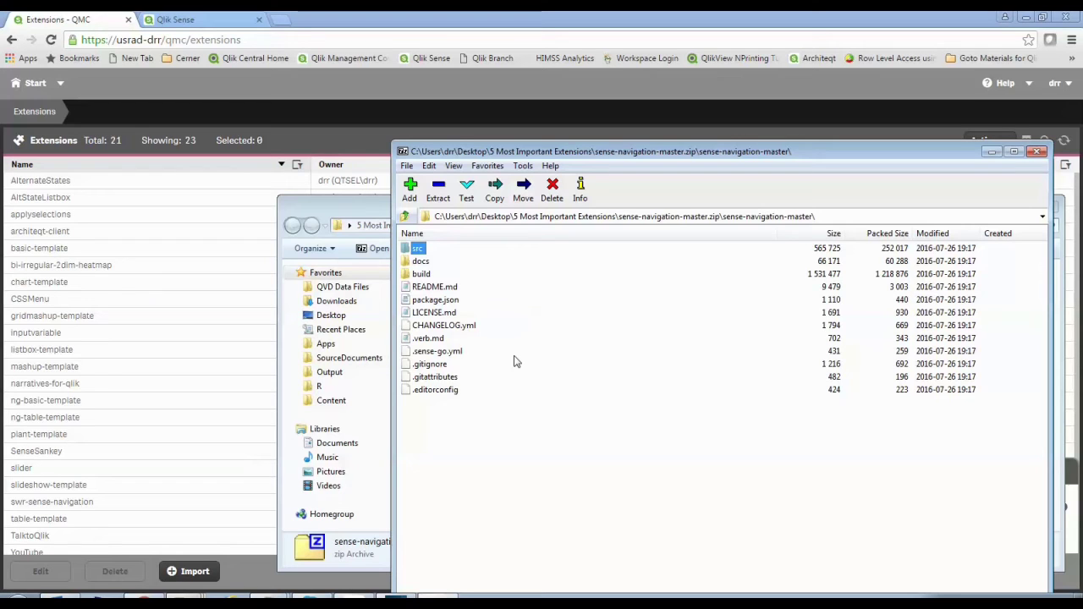
key("alt+F4")
key("Return")
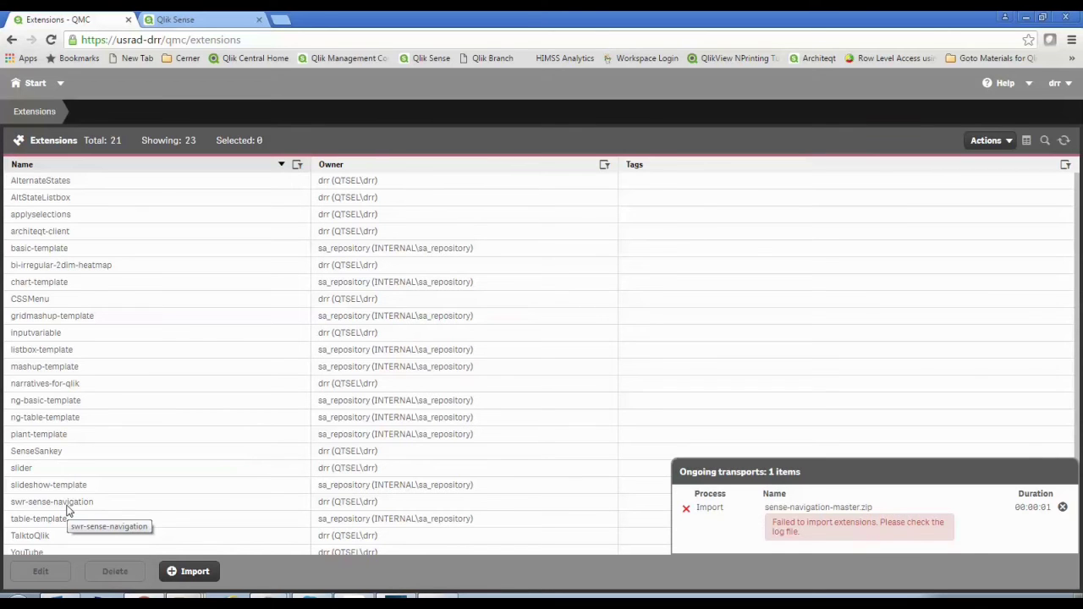
Open My new sheet (1) in Demo App and put it in edit mode
left_click(197, 19)
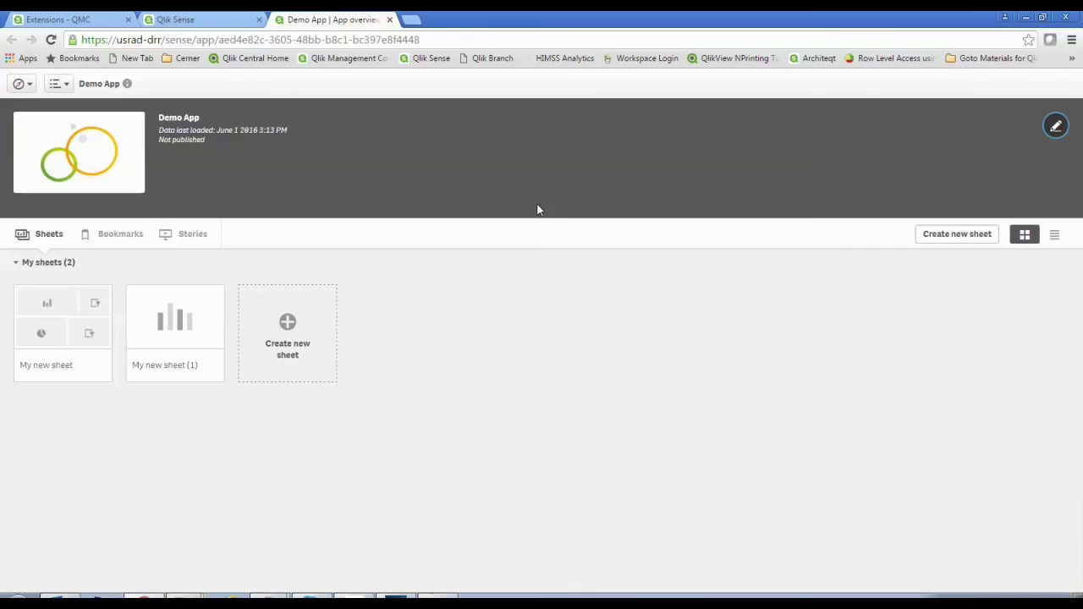
left_click(187, 303)
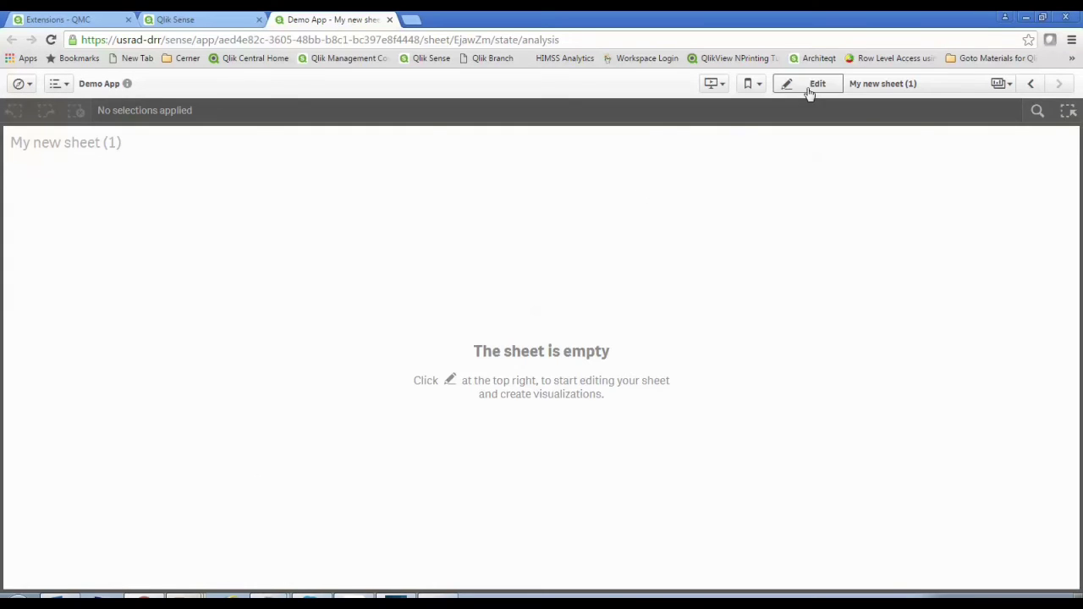
left_click(810, 88)
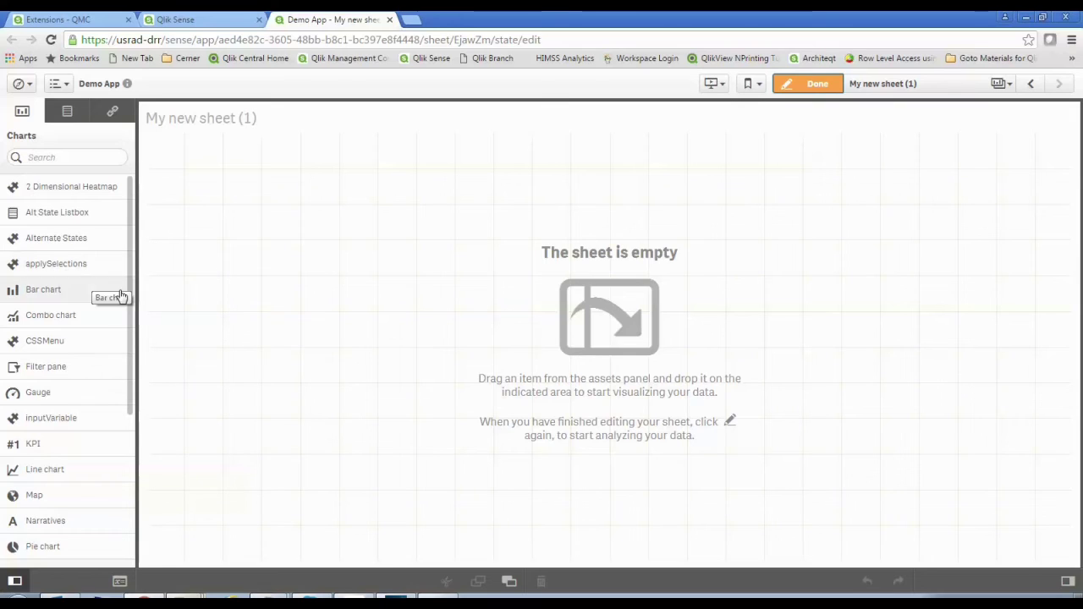
Place a Sheet Navigation & Actions button, set Layout to Full Width and icon to Arrows
left_click_drag(132, 292, 131, 429)
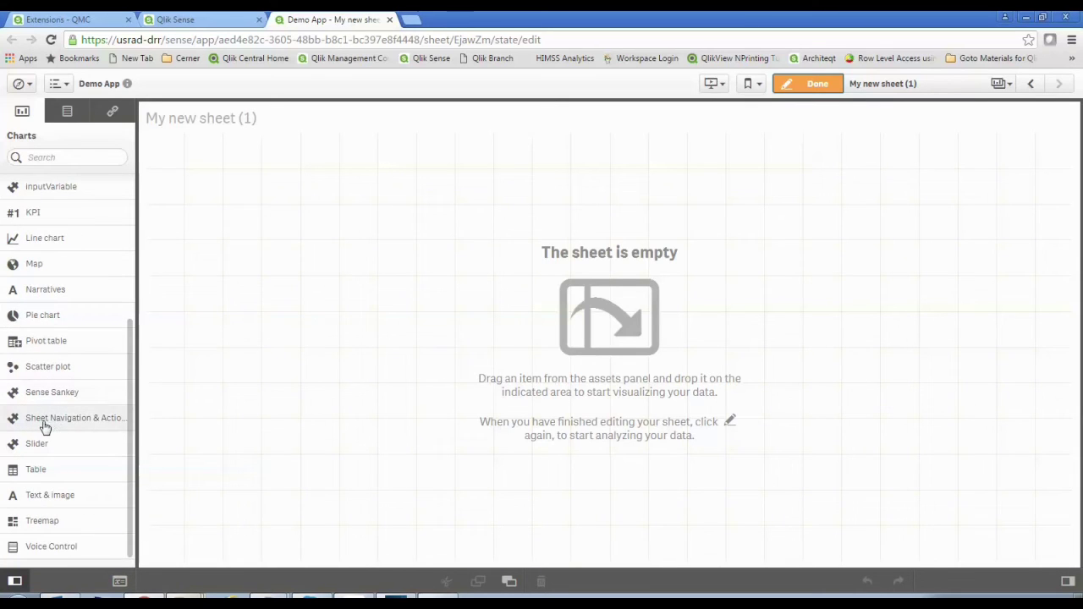
left_click_drag(46, 423, 240, 188)
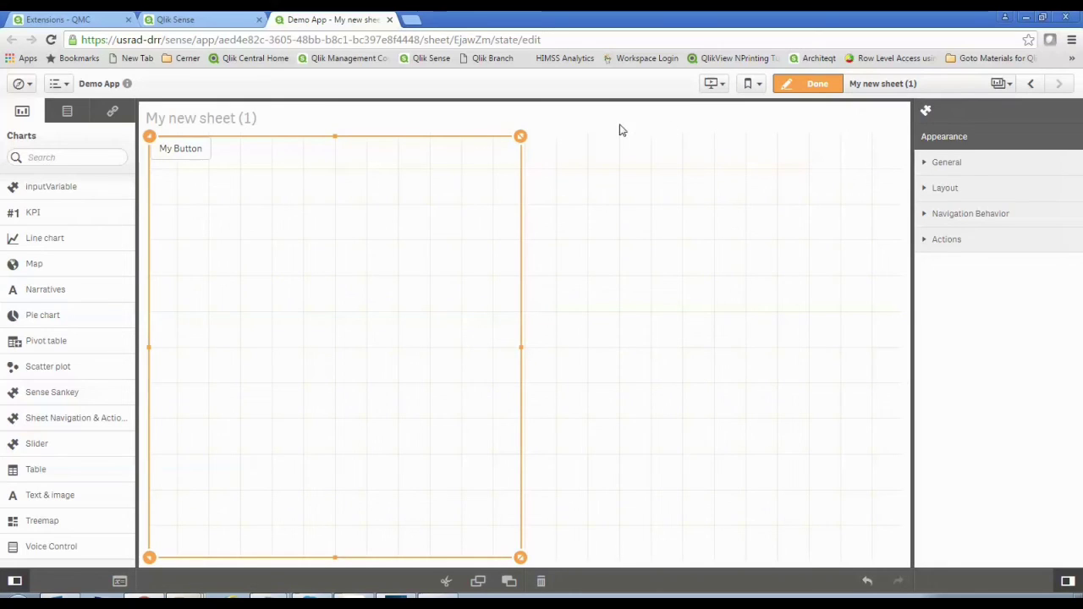
left_click(921, 166)
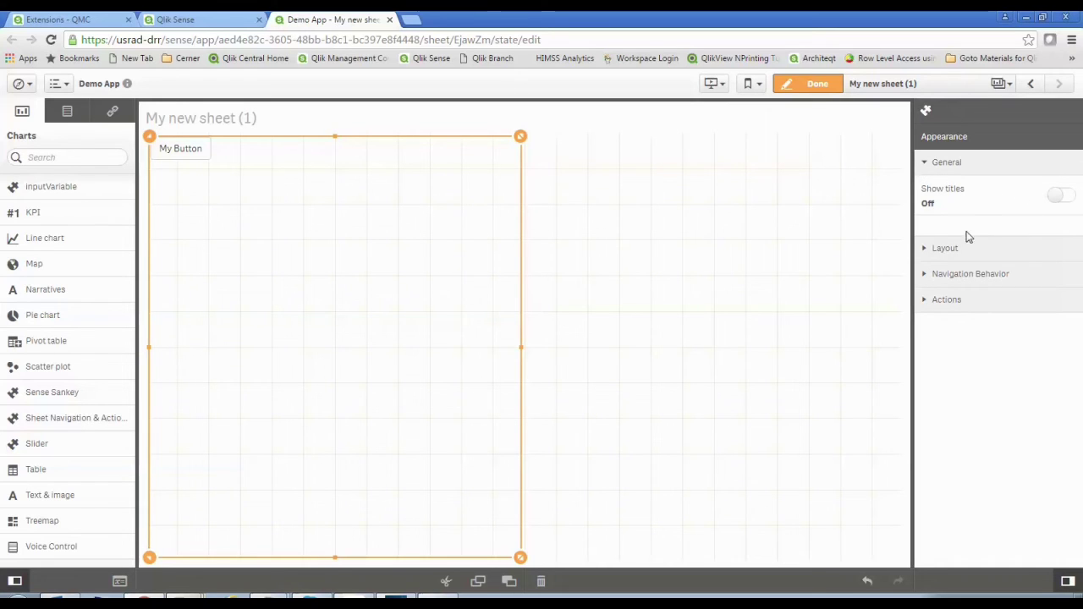
left_click(927, 249)
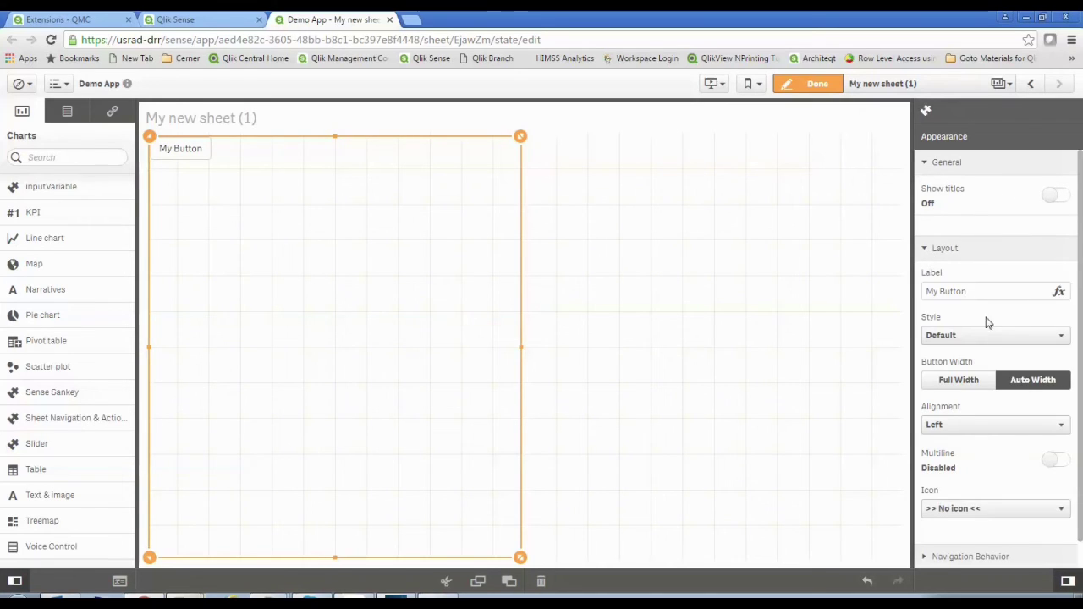
left_click(969, 385)
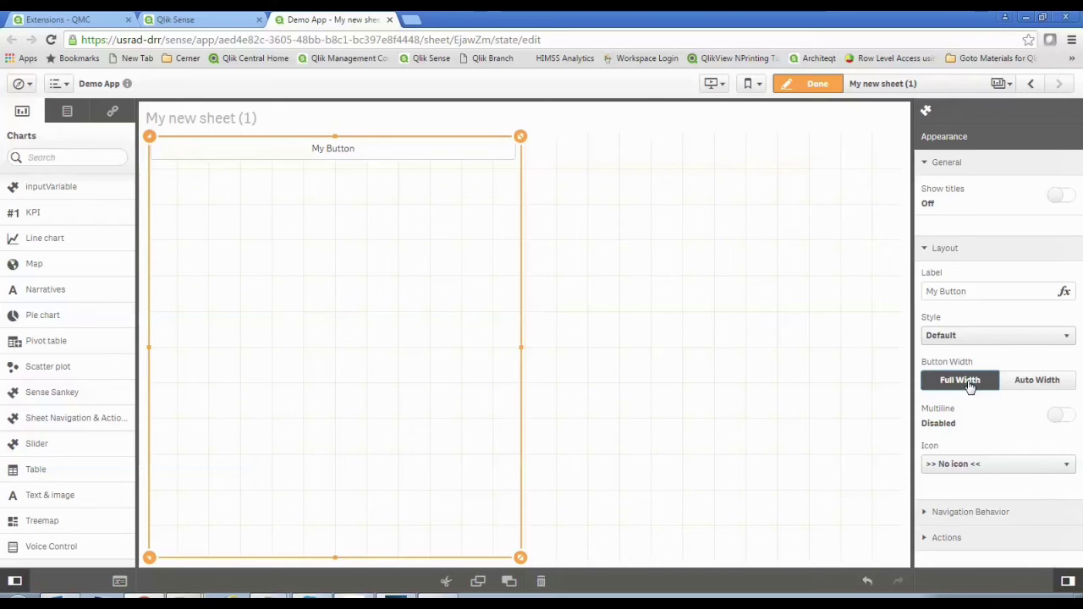
left_click(1033, 470)
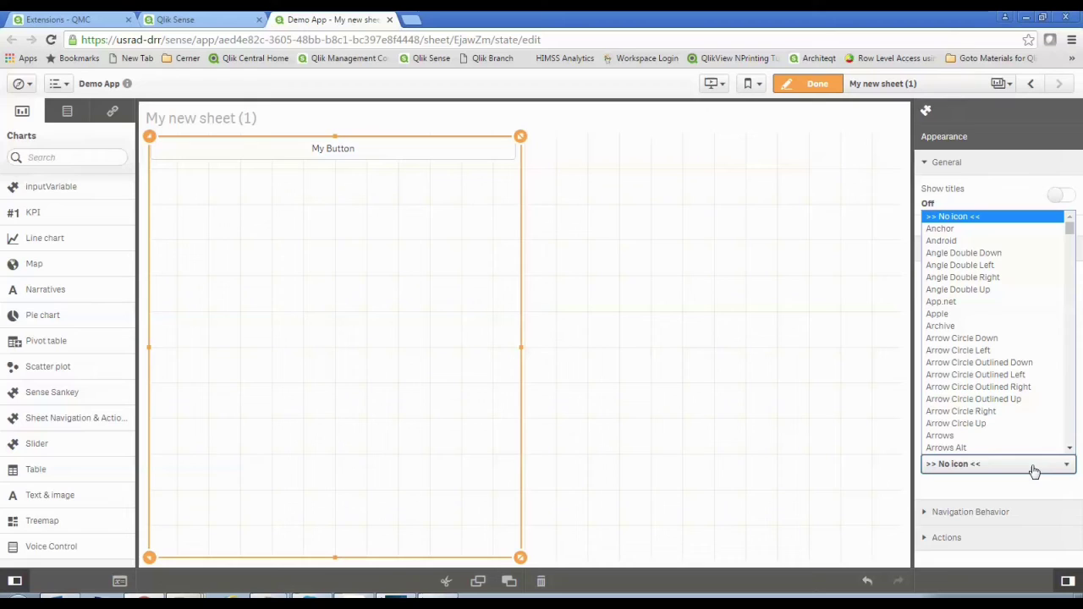
left_click(972, 436)
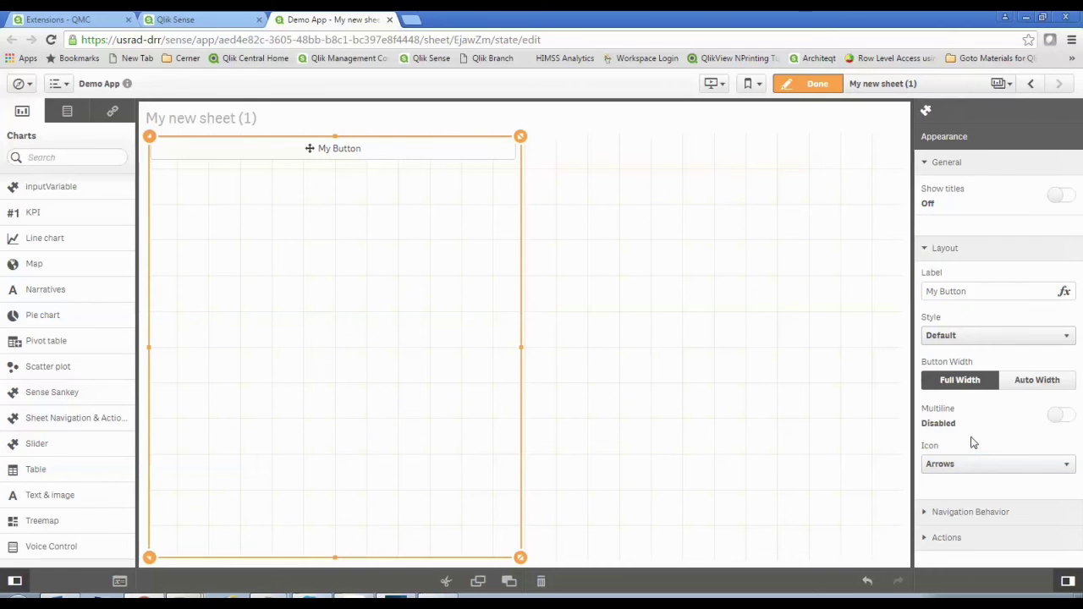
left_click(939, 513)
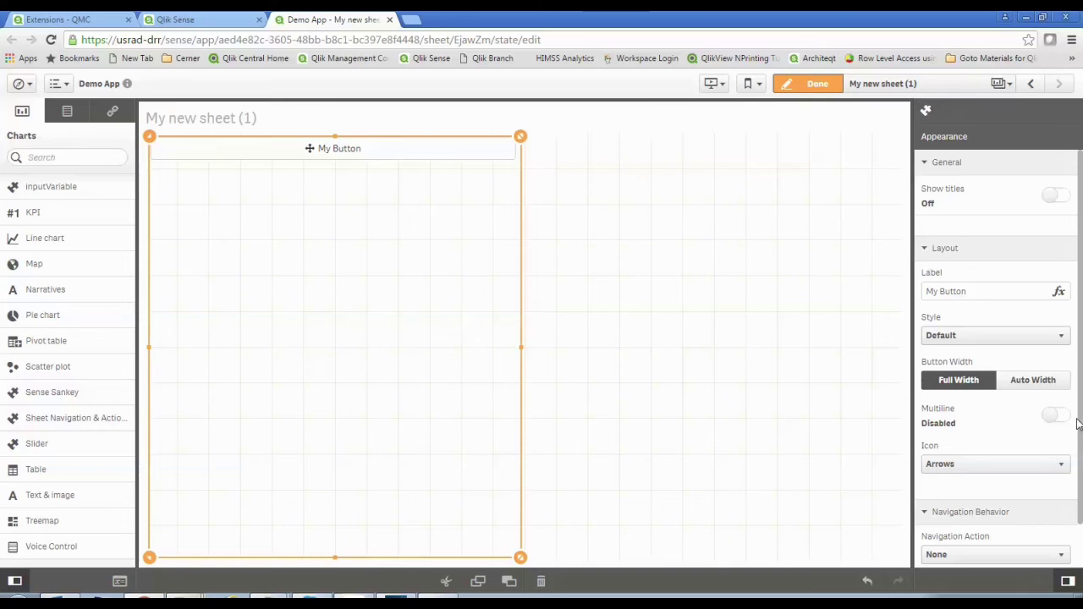
Set the button's Navigation Action to None
scroll(1074, 457, "down", 1)
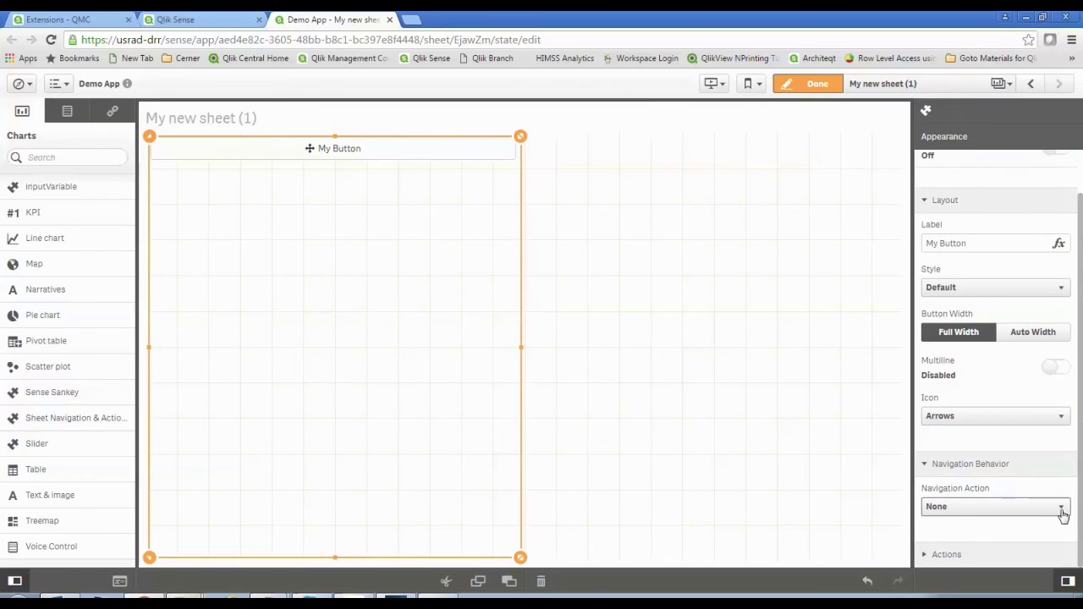
left_click(1062, 508)
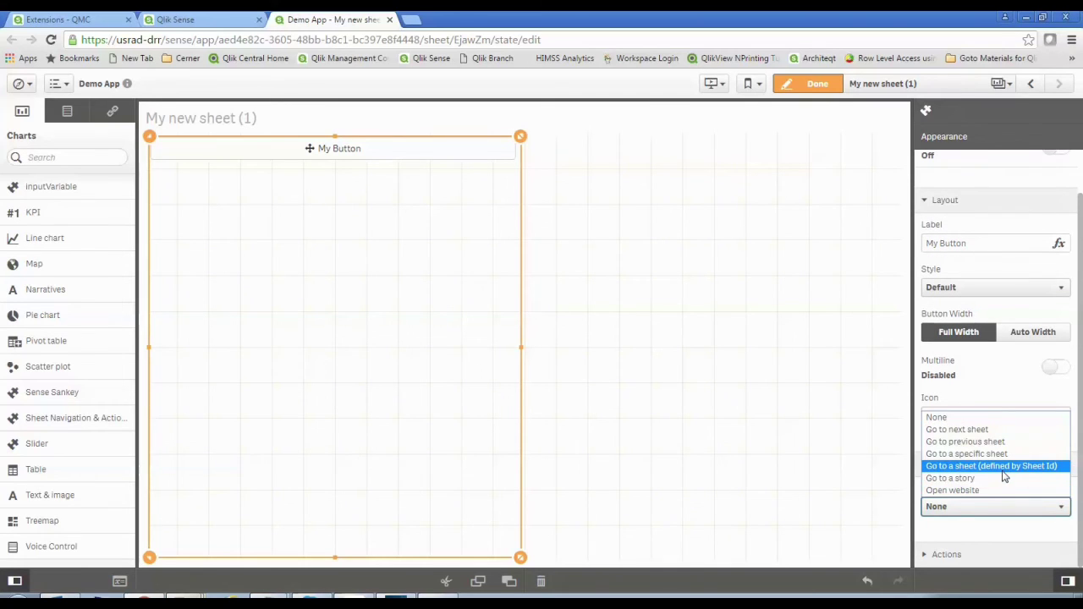
left_click(965, 430)
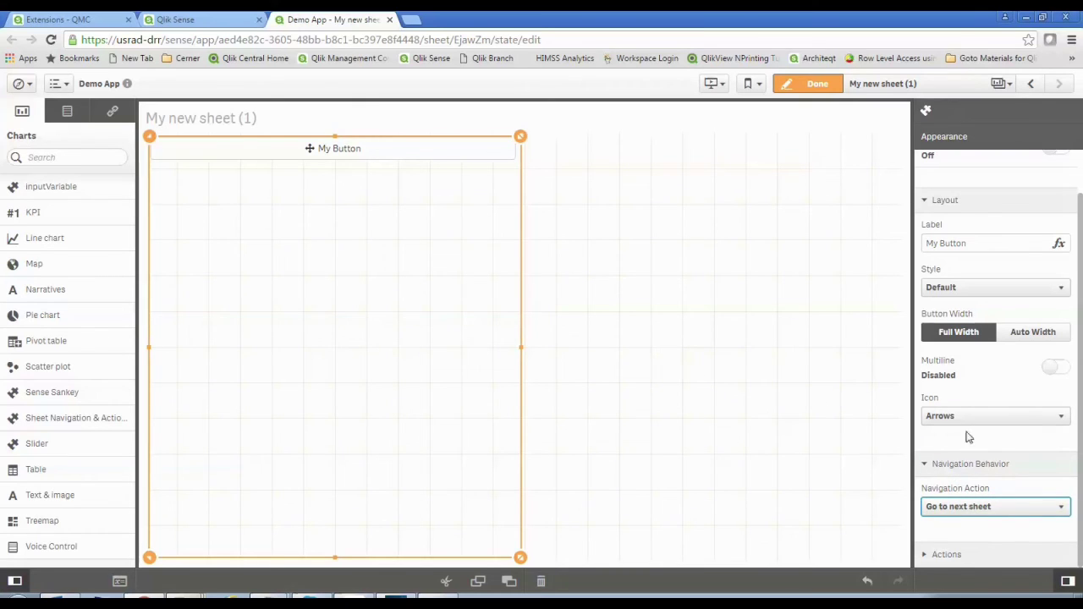
left_click(923, 472)
scroll(922, 471, "up", 1)
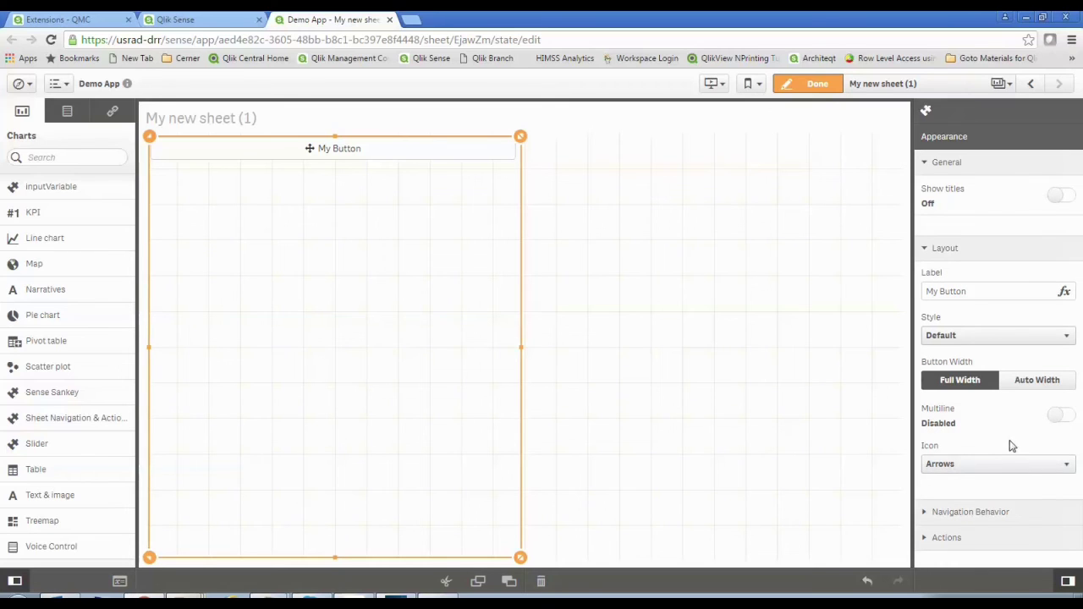
left_click(1057, 554)
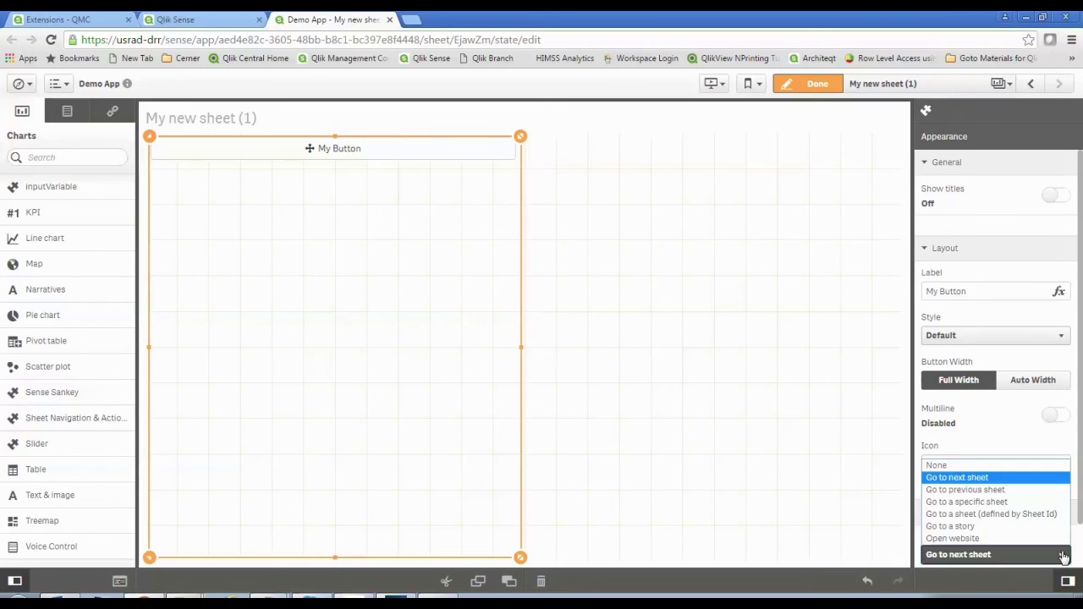
left_click(949, 471)
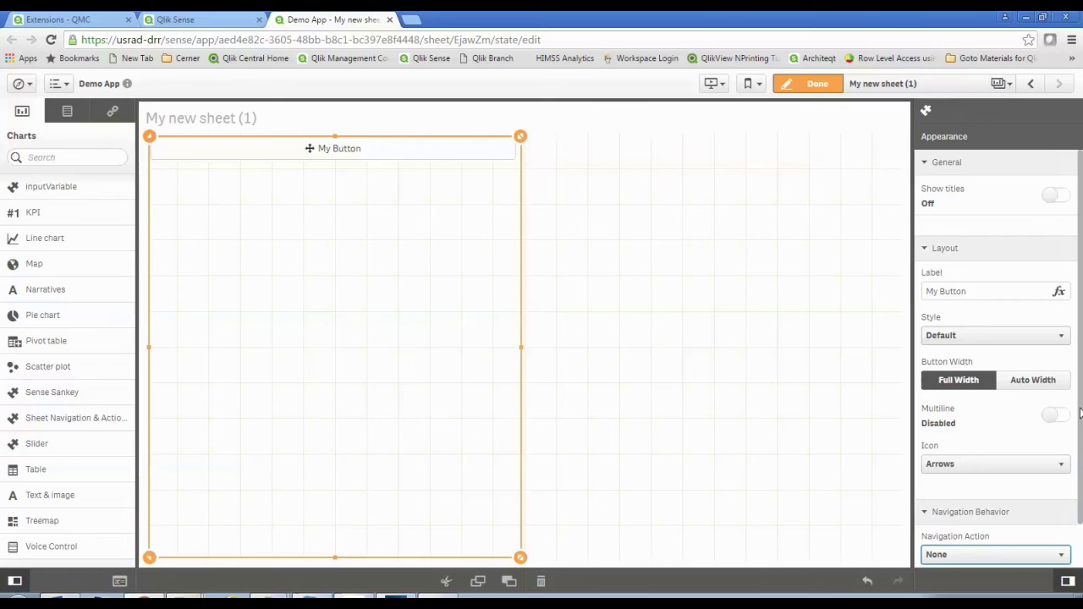
Enable Actions before navigating and set First Action to Clear All Selections
scroll(1081, 479, "down", 1)
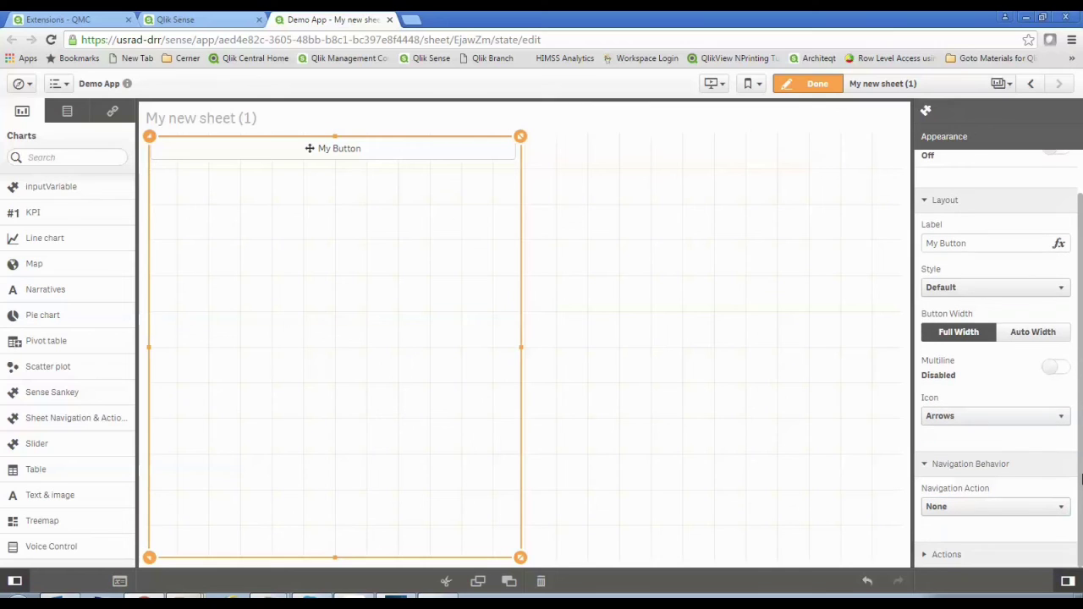
left_click(939, 554)
scroll(1078, 436, "down", 1)
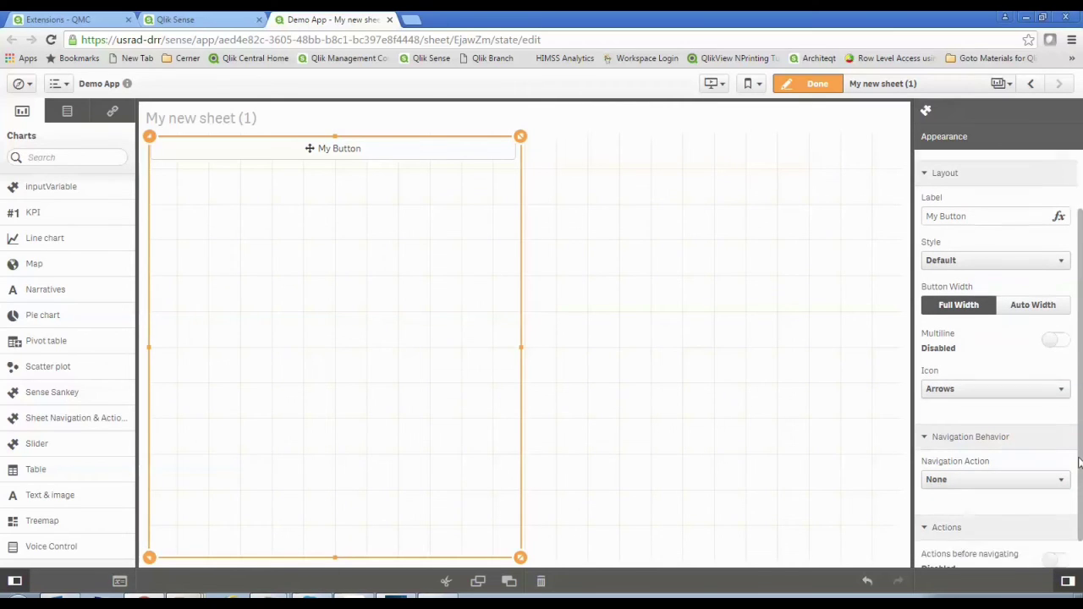
left_click(1051, 530)
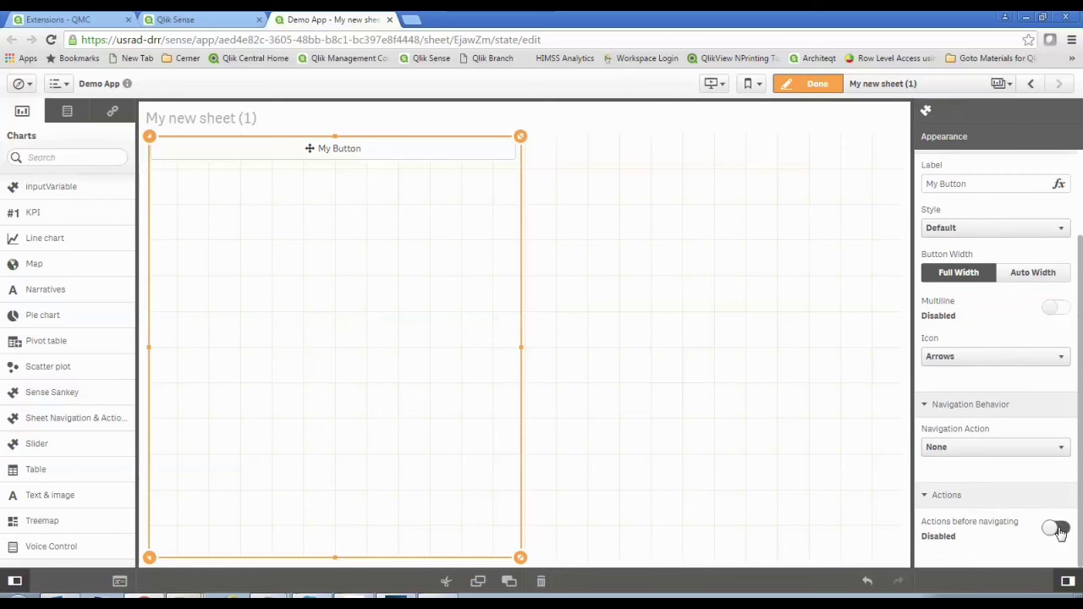
scroll(1056, 466, "down", 1)
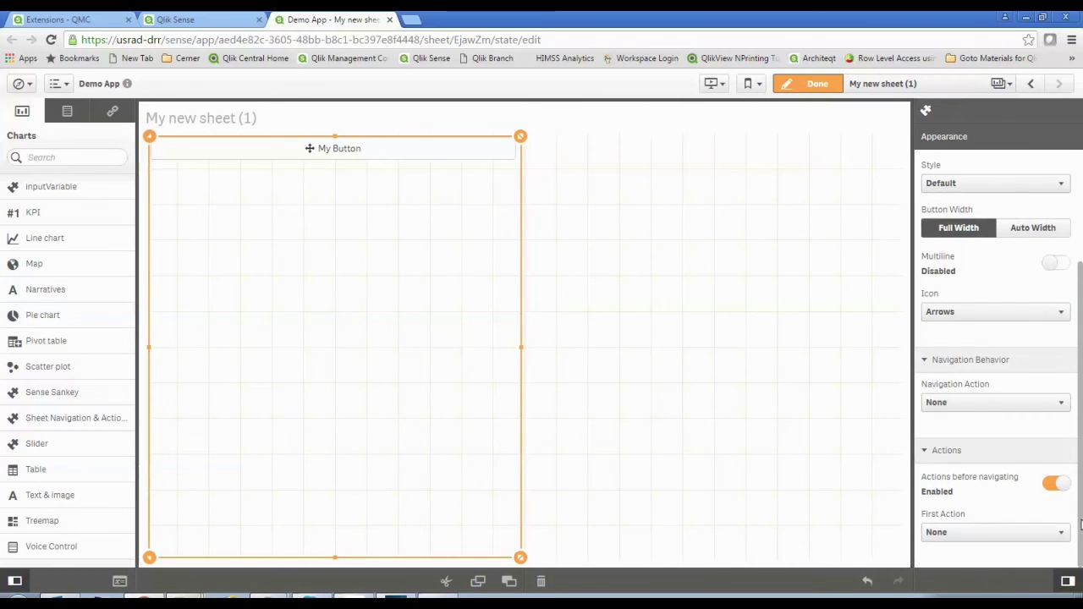
left_click(1030, 538)
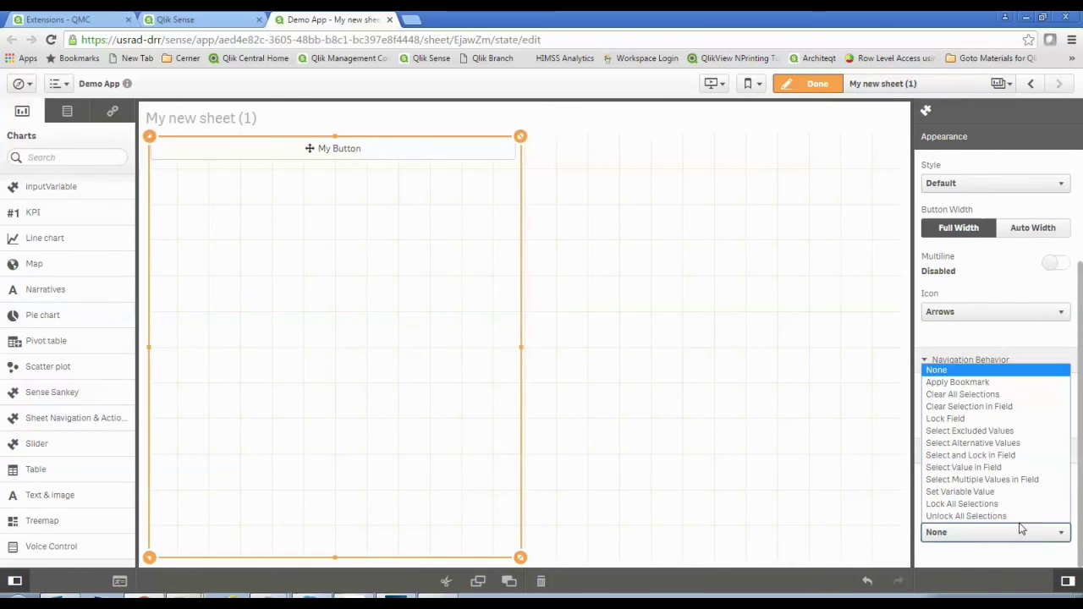
left_click(970, 395)
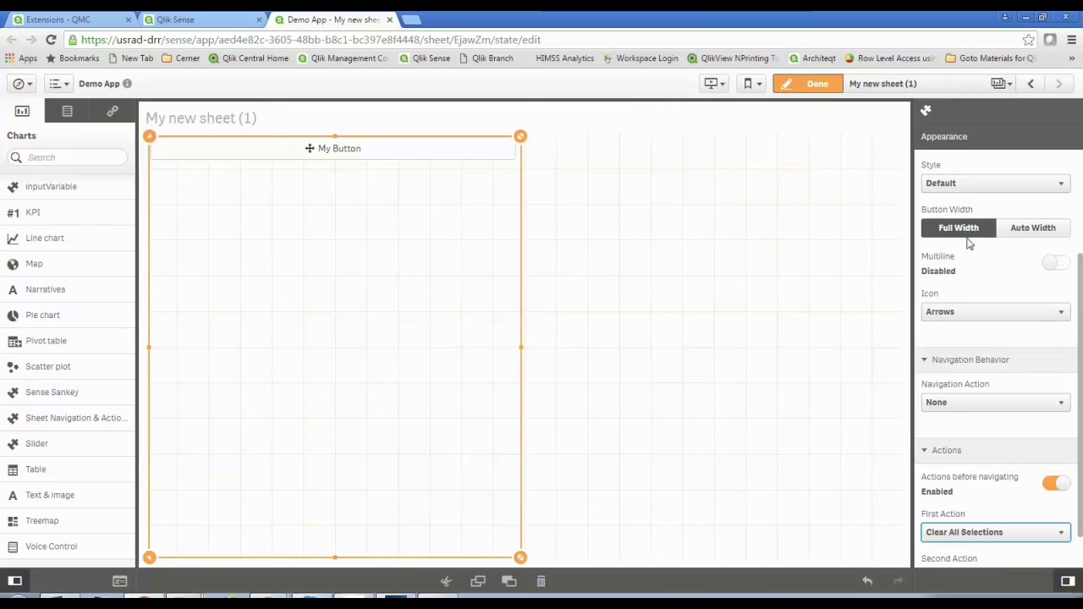
left_click_drag(1081, 377, 1080, 267)
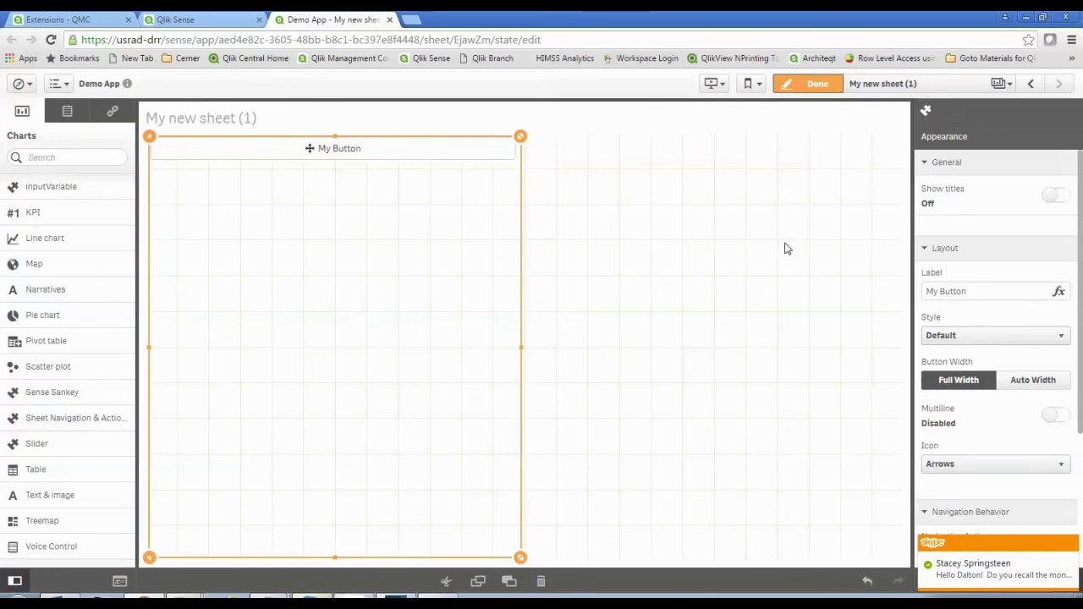
Relabel the button 'Clear all current selections' and leave edit mode
left_click_drag(979, 291, 922, 291)
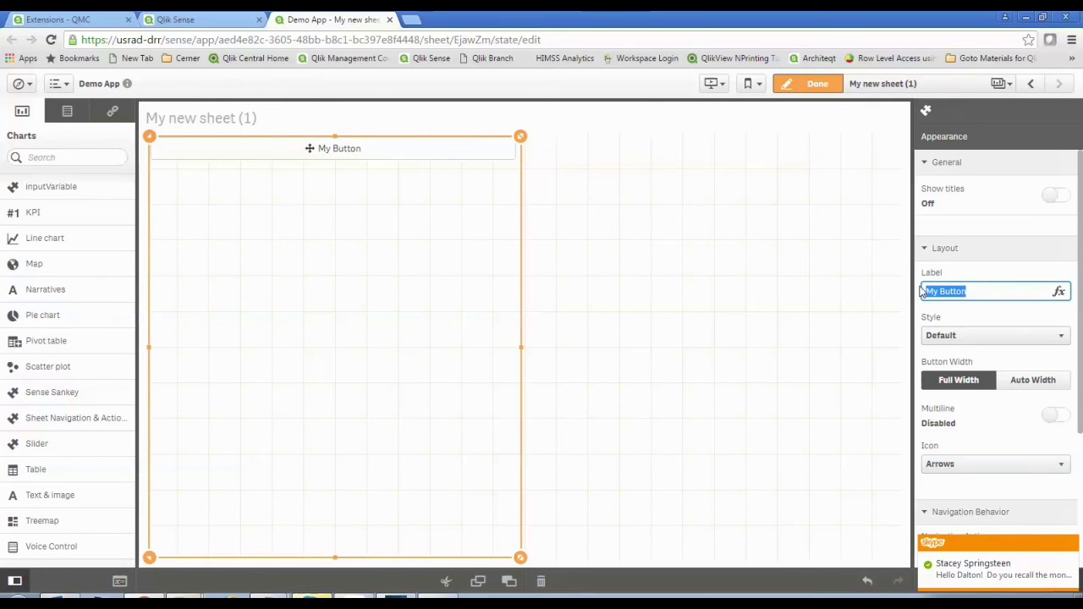
type("Clear a")
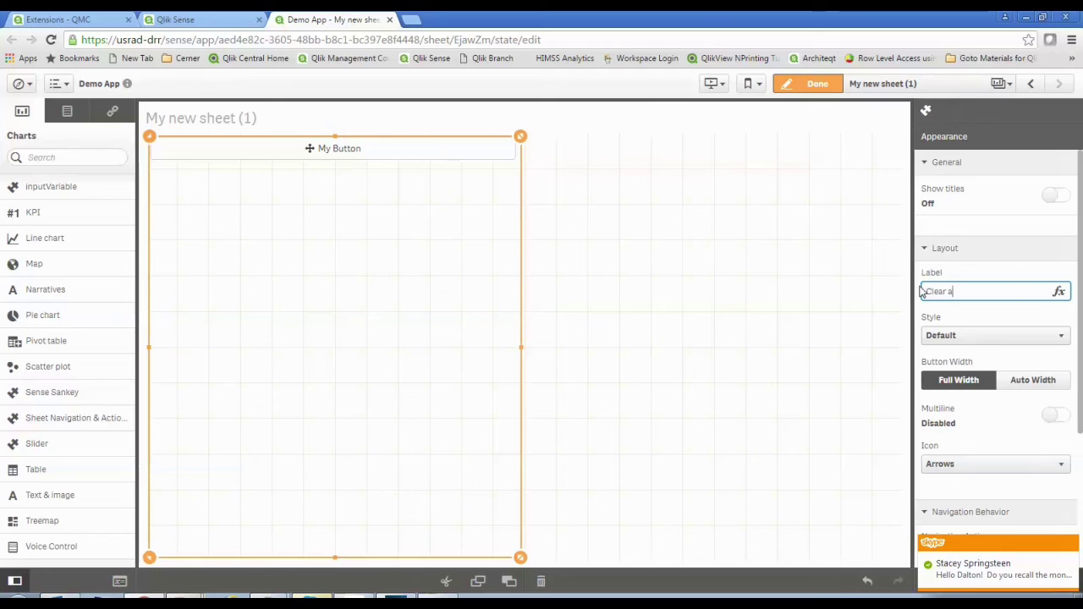
type("ll current selections")
left_click(826, 85)
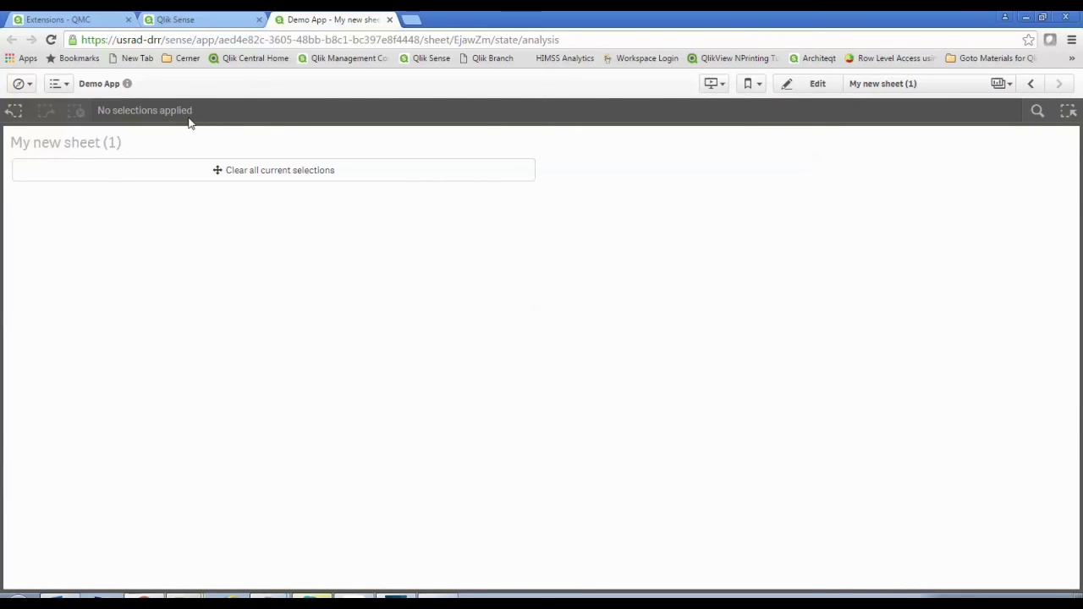
Select Admitting Physician ID 1–3, then test that the button clears the selection
left_click(1067, 112)
left_click_drag(284, 431, 285, 471)
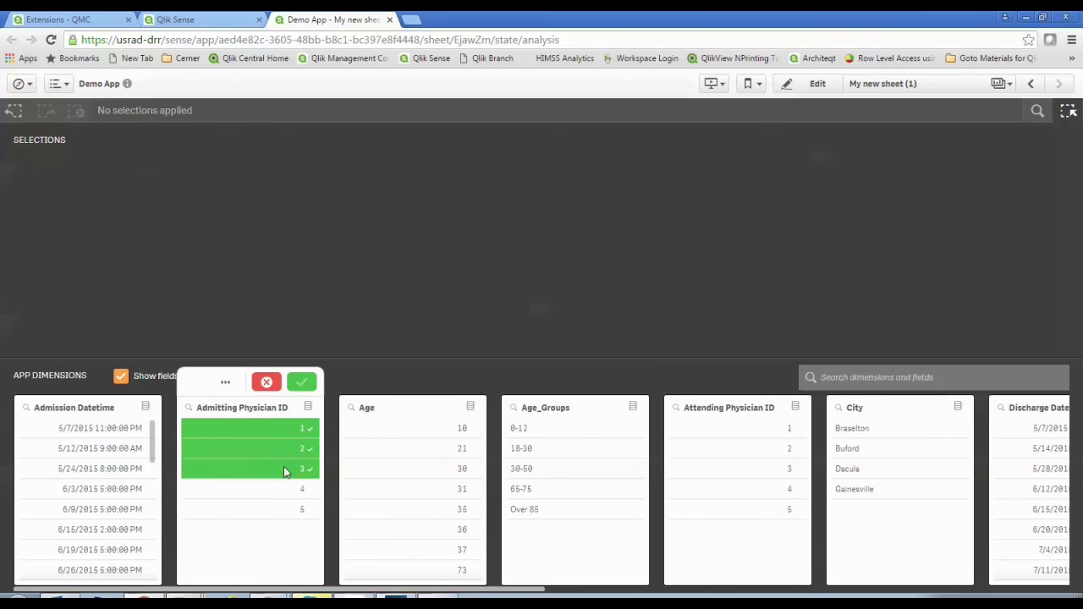
left_click(302, 382)
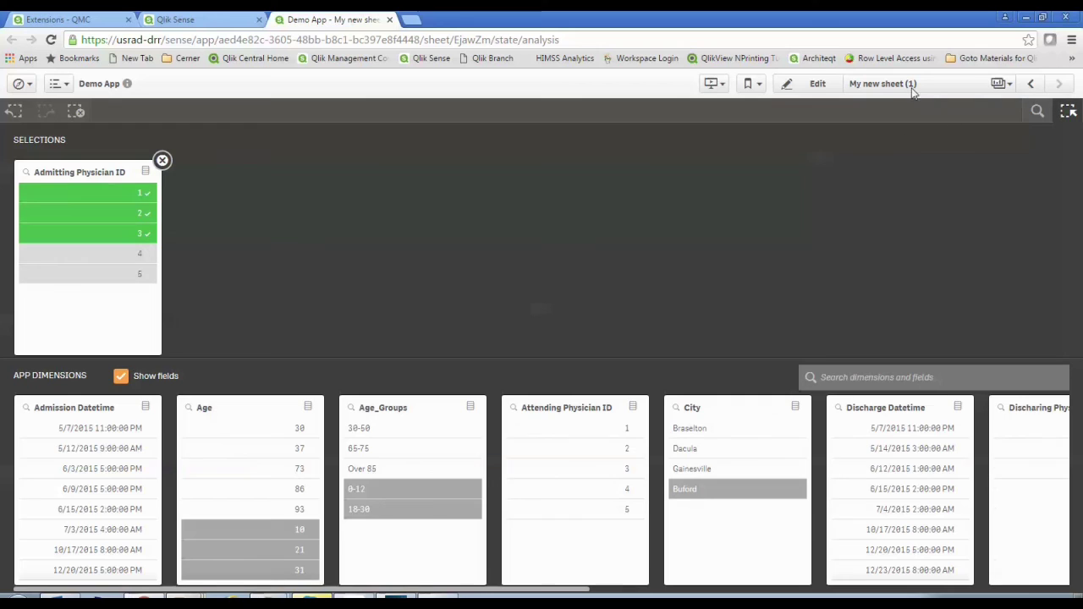
left_click(1067, 113)
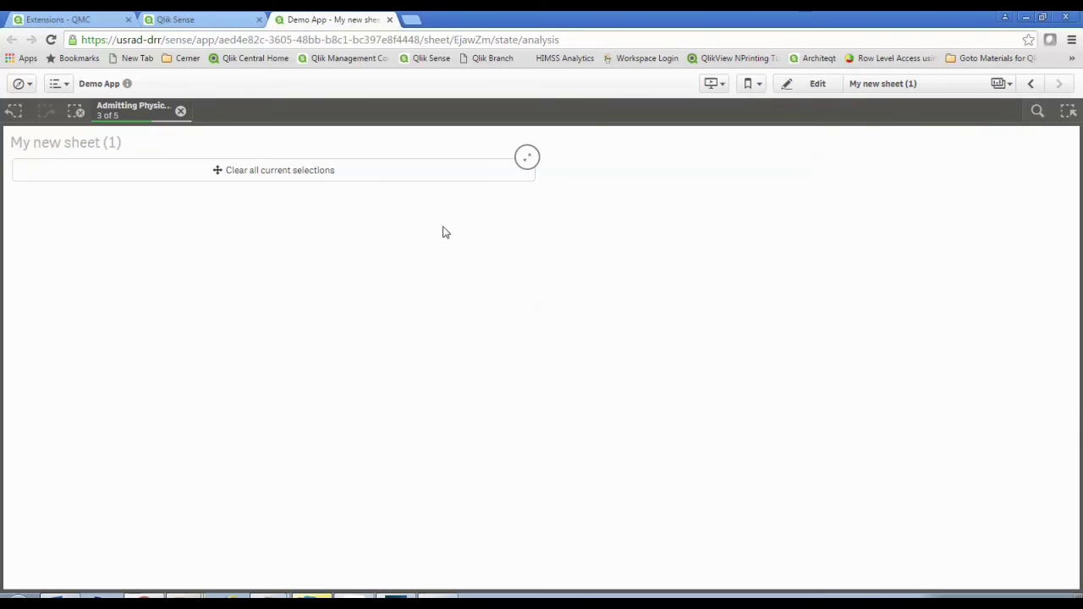
left_click(250, 178)
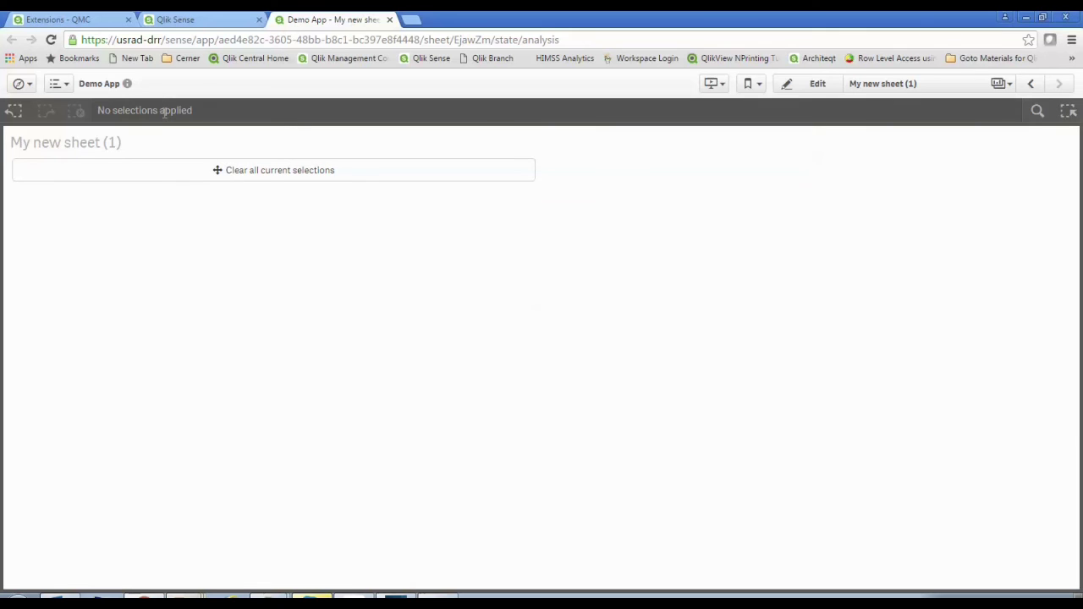
mouse_move(341, 194)
Back in edit mode, add a YouTube video object to the sheet and check its Video ID
left_click(803, 88)
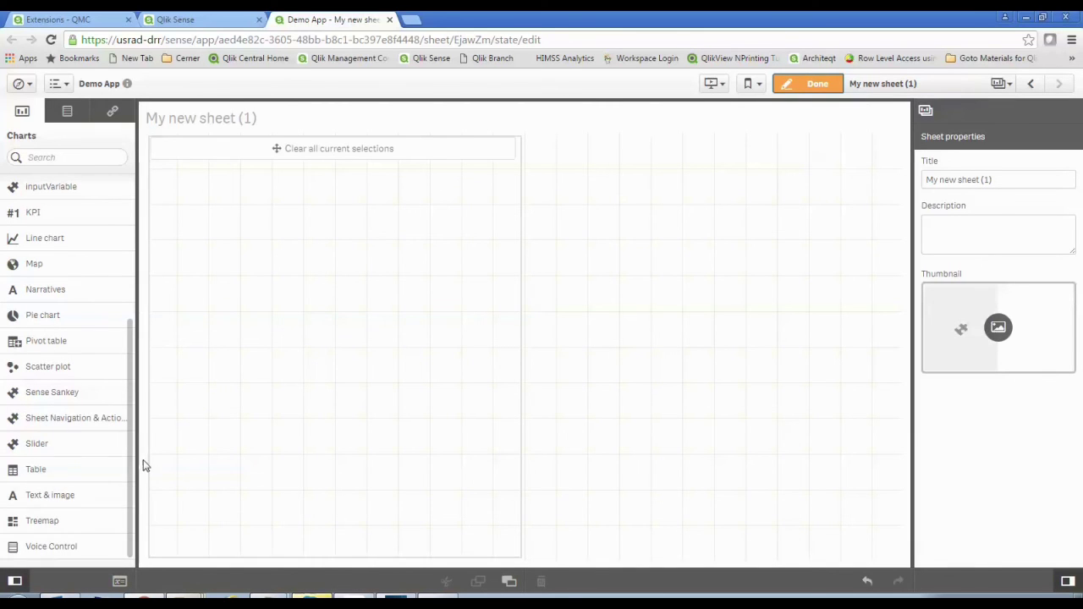
scroll(127, 474, "down", 1)
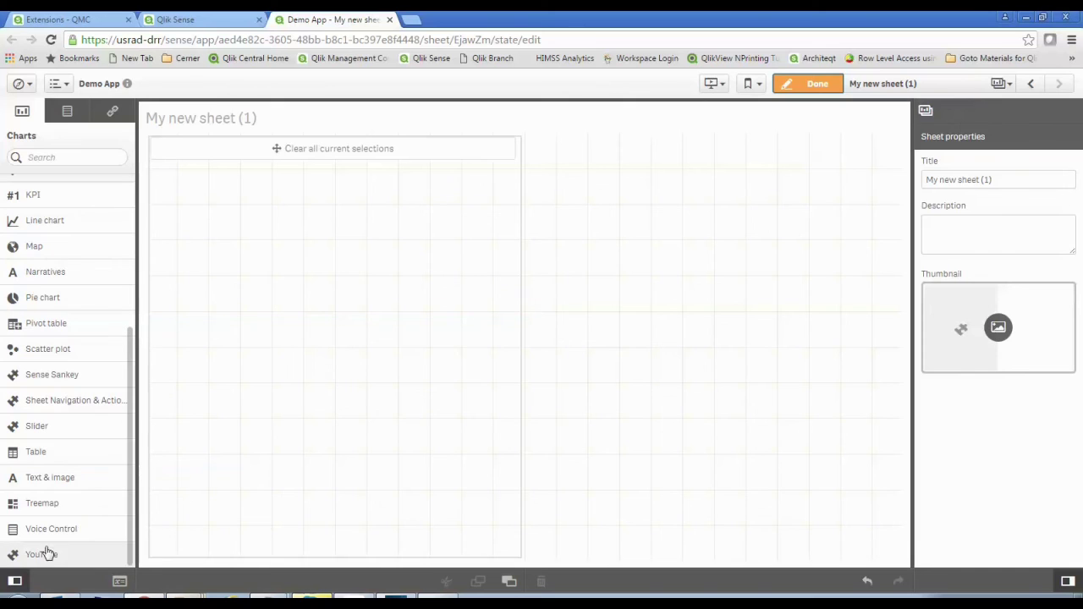
left_click_drag(42, 552, 617, 314)
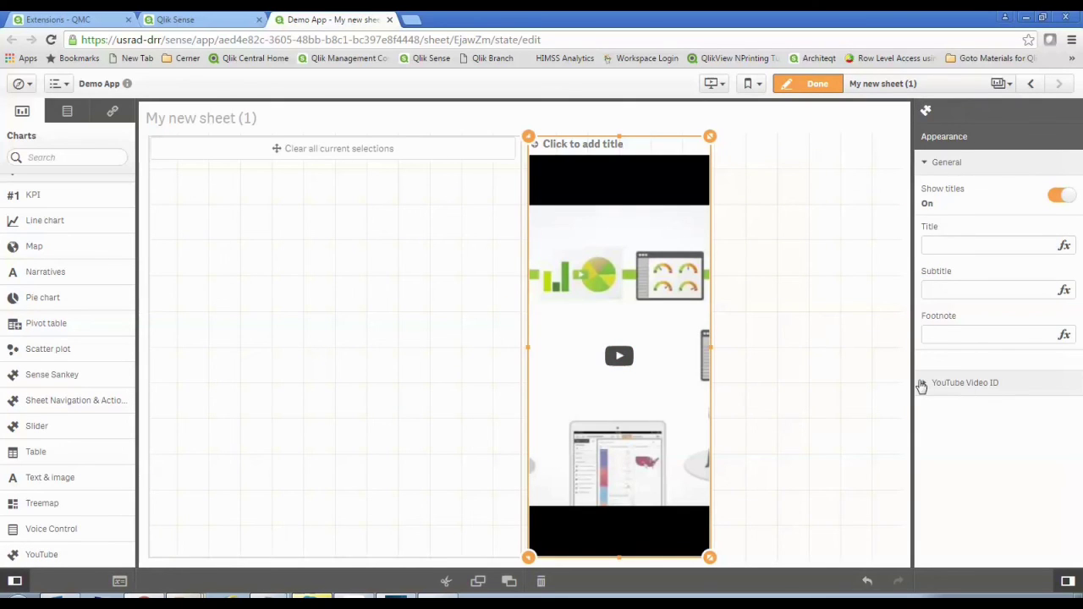
left_click(922, 385)
left_click(996, 432)
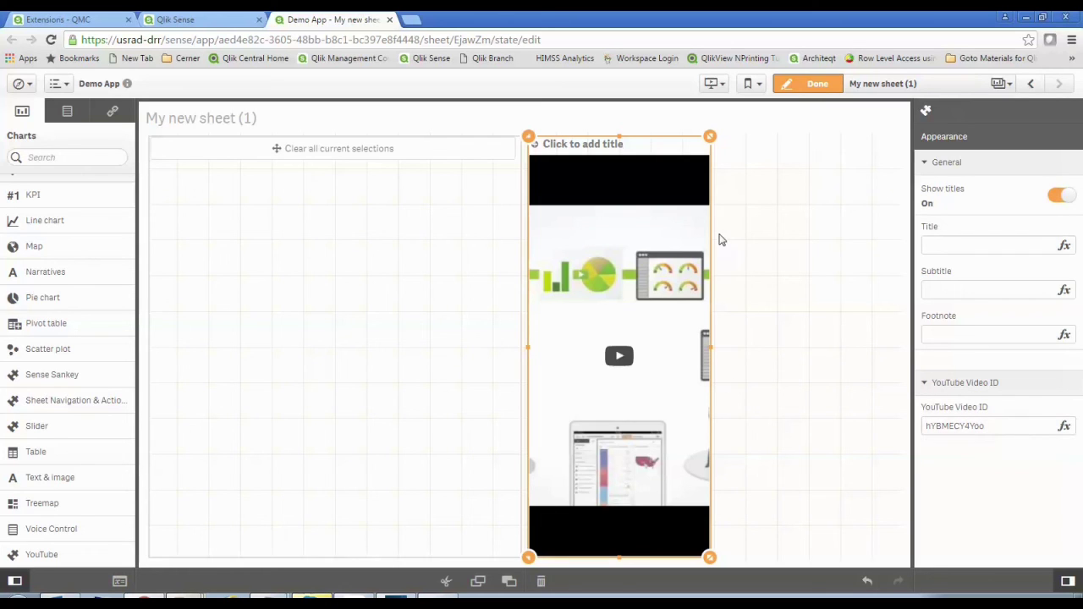
Title the video object 'Click play if you want to see help'
left_click(640, 142)
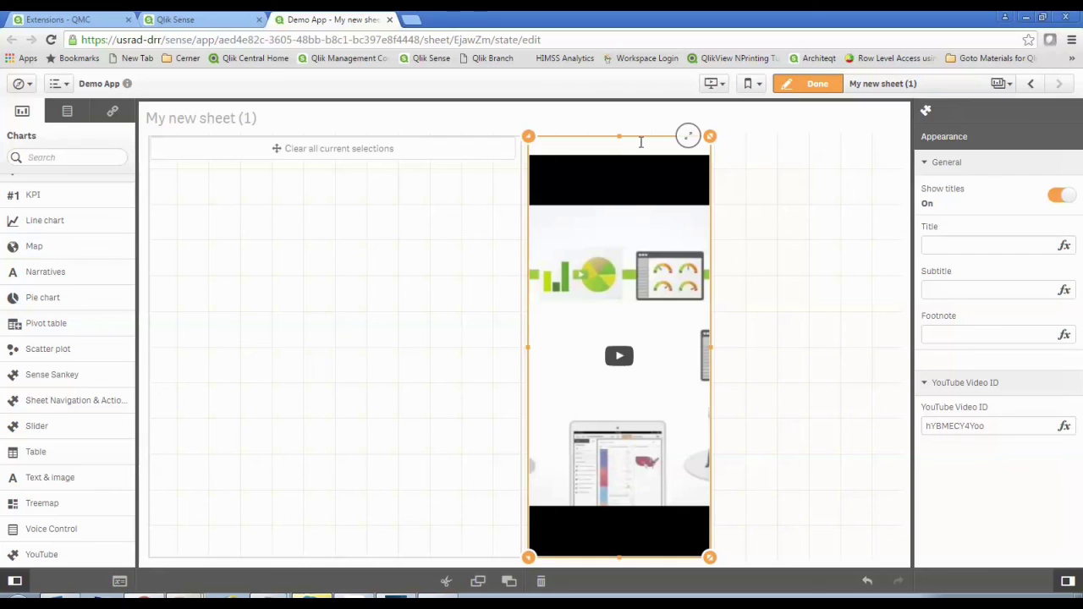
key("BackSpace")
key("BackSpace")
type("u want to s")
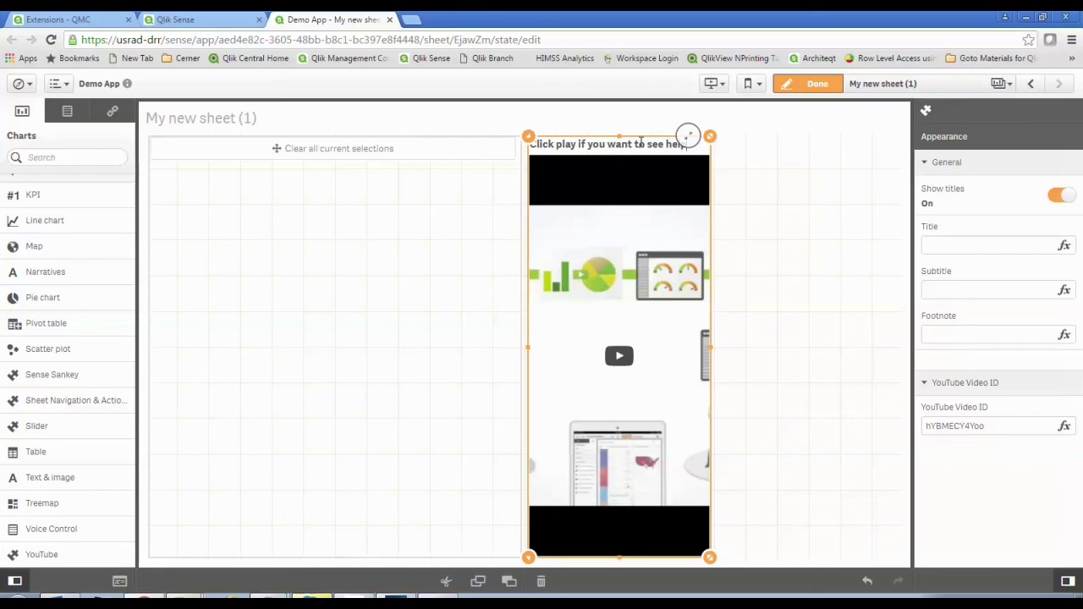
type("ee help")
Stretch the YouTube video object rightward to the sheet grid's right edge
left_click_drag(709, 354, 898, 351)
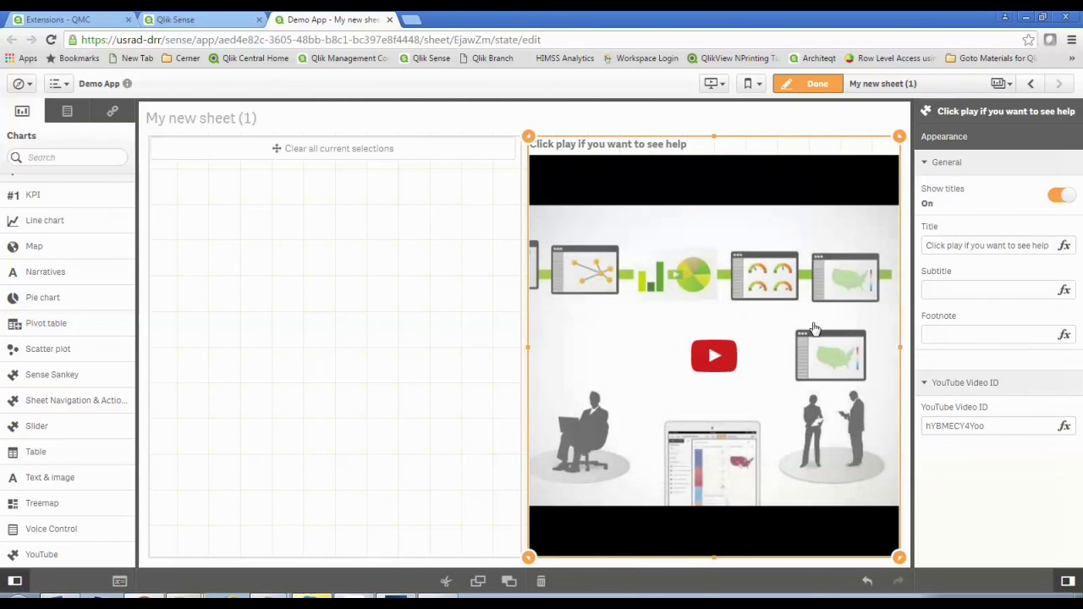